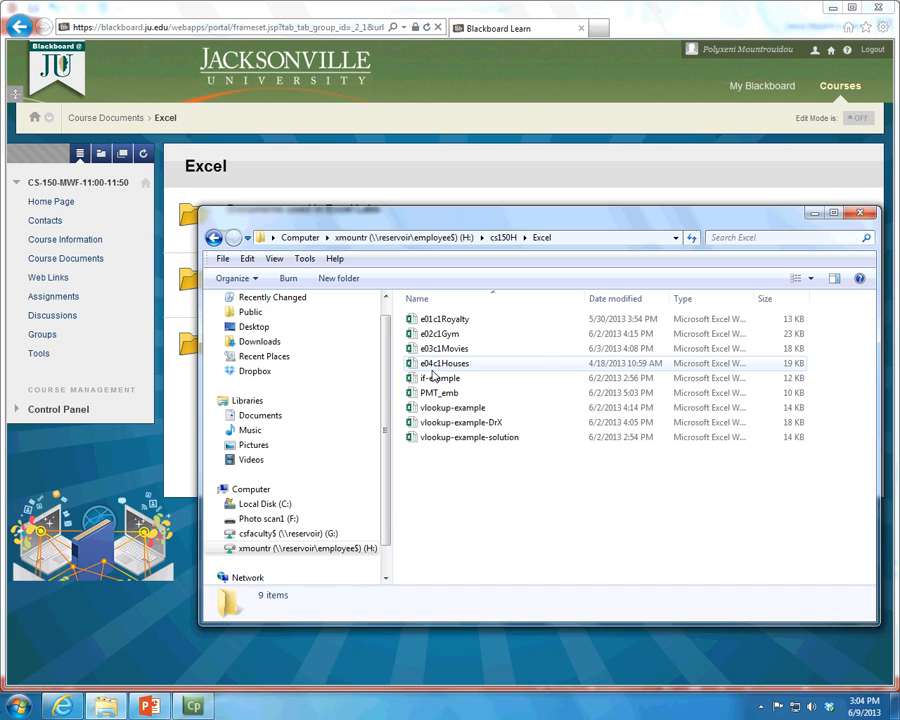
Open the e04c1Houses workbook and look through the Sales Data records from the header row to the last row
{"action": "double_click", "coordinate": [433, 368]}
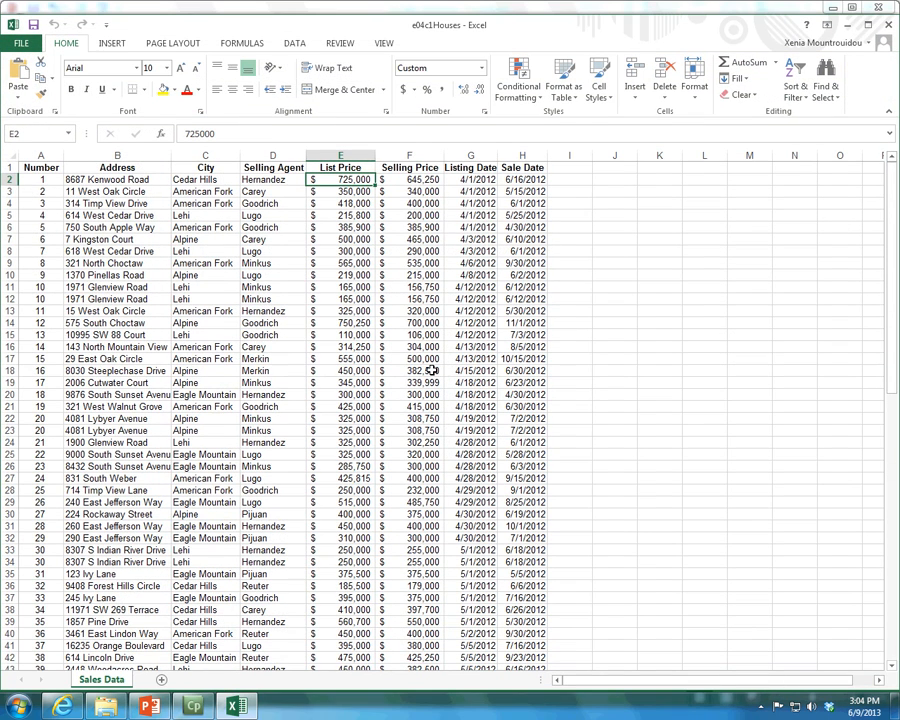
{"action": "scroll", "coordinate": [431, 369], "scroll_direction": "down", "scroll_amount": 20}
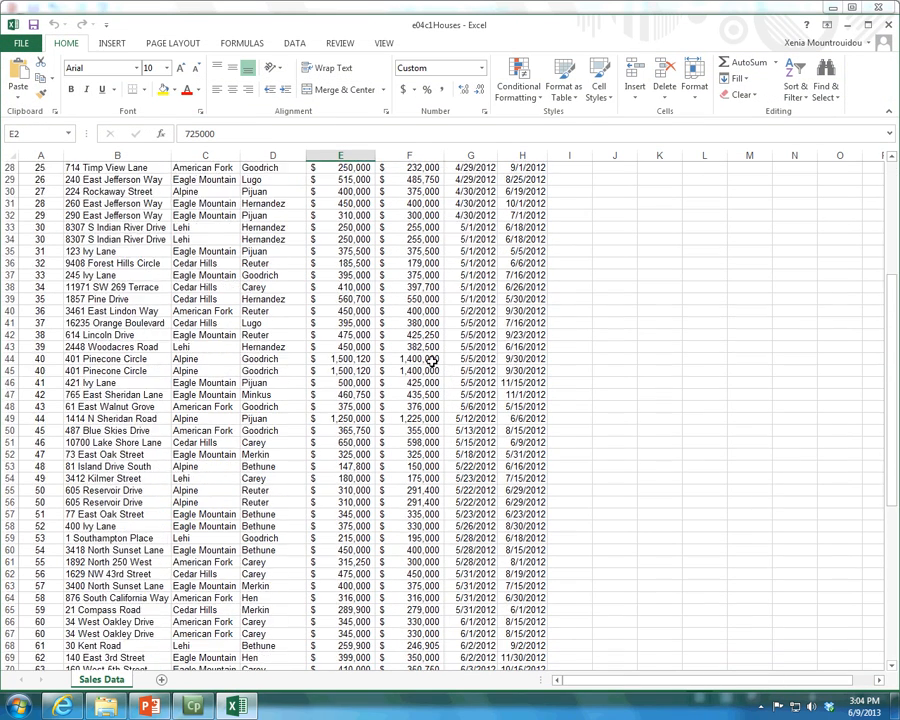
{"action": "scroll", "coordinate": [432, 362], "scroll_direction": "up", "scroll_amount": 19}
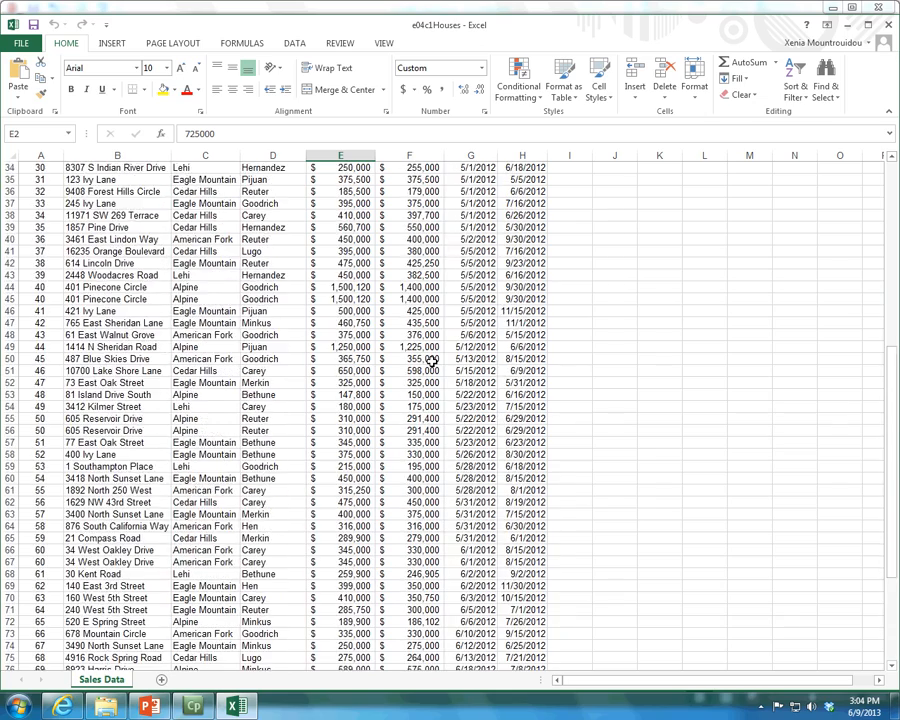
{"action": "scroll", "coordinate": [432, 362], "scroll_direction": "up", "scroll_amount": 3}
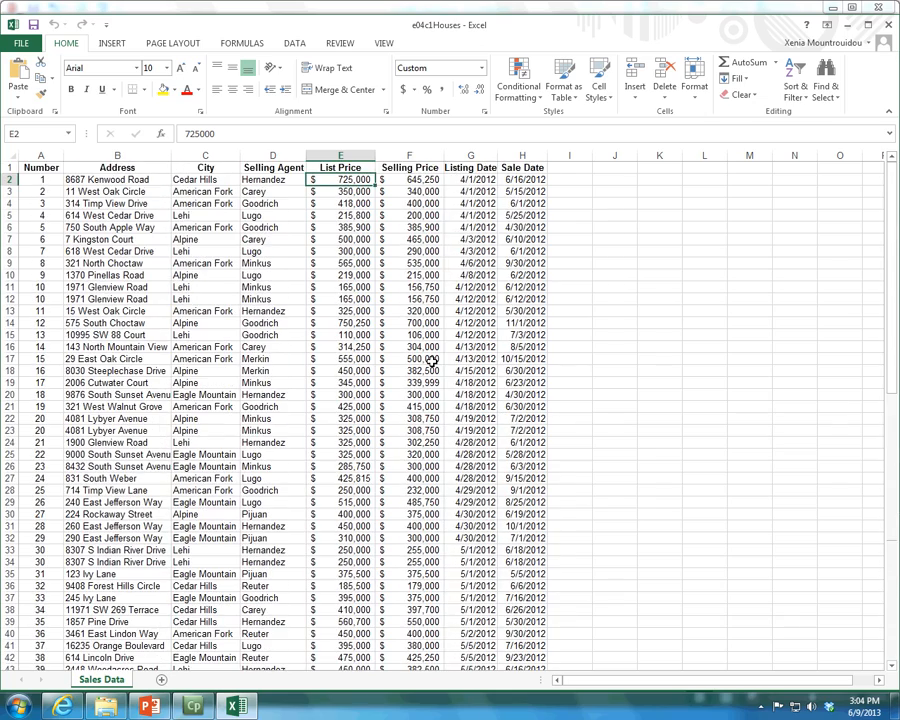
{"action": "scroll", "coordinate": [432, 362], "scroll_direction": "down", "scroll_amount": 12}
{"action": "scroll", "coordinate": [432, 362], "scroll_direction": "up", "scroll_amount": 4}
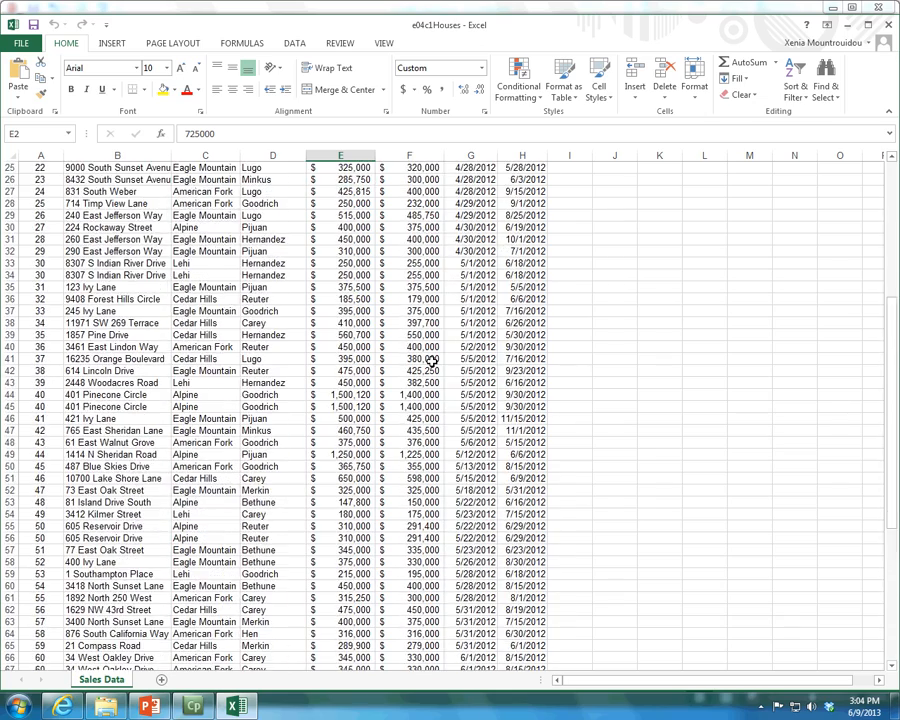
{"action": "scroll", "coordinate": [432, 362], "scroll_direction": "up", "scroll_amount": 8}
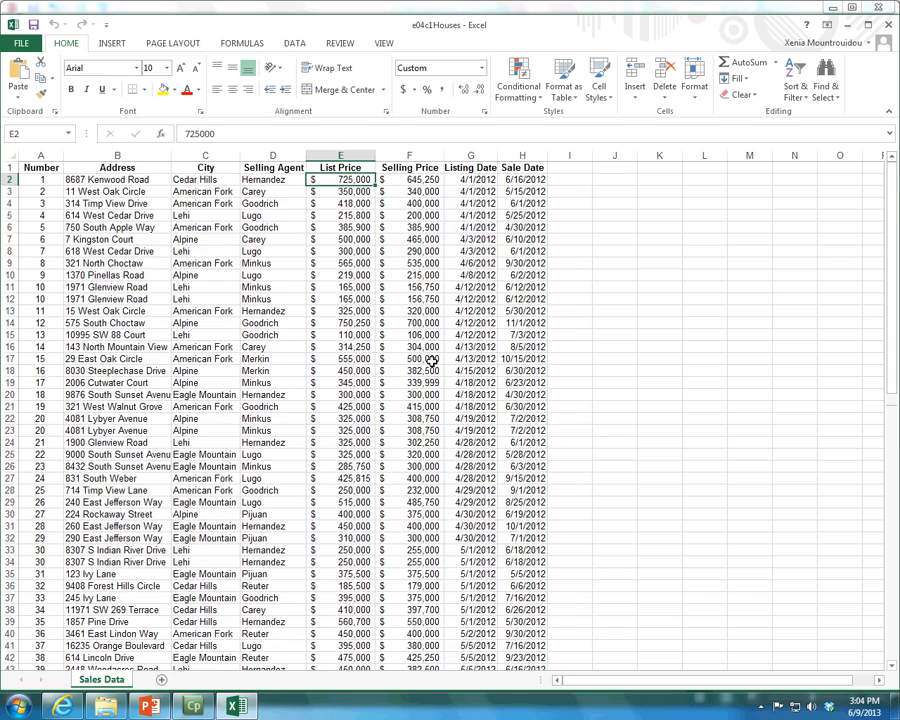
{"action": "scroll", "coordinate": [301, 257], "scroll_direction": "down", "scroll_amount": 2}
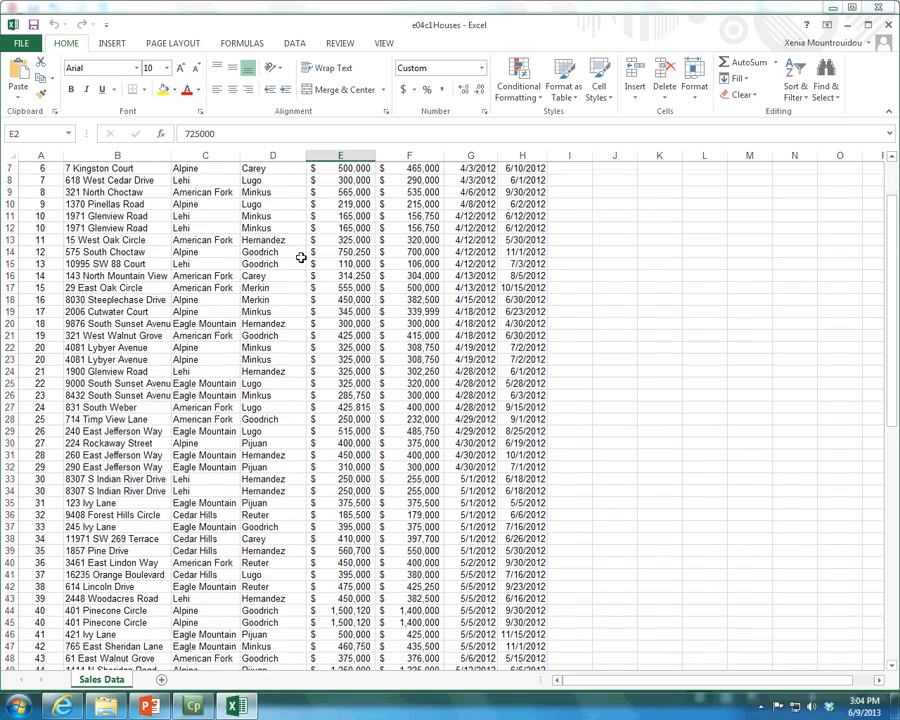
{"action": "scroll", "coordinate": [301, 257], "scroll_direction": "down", "scroll_amount": 14}
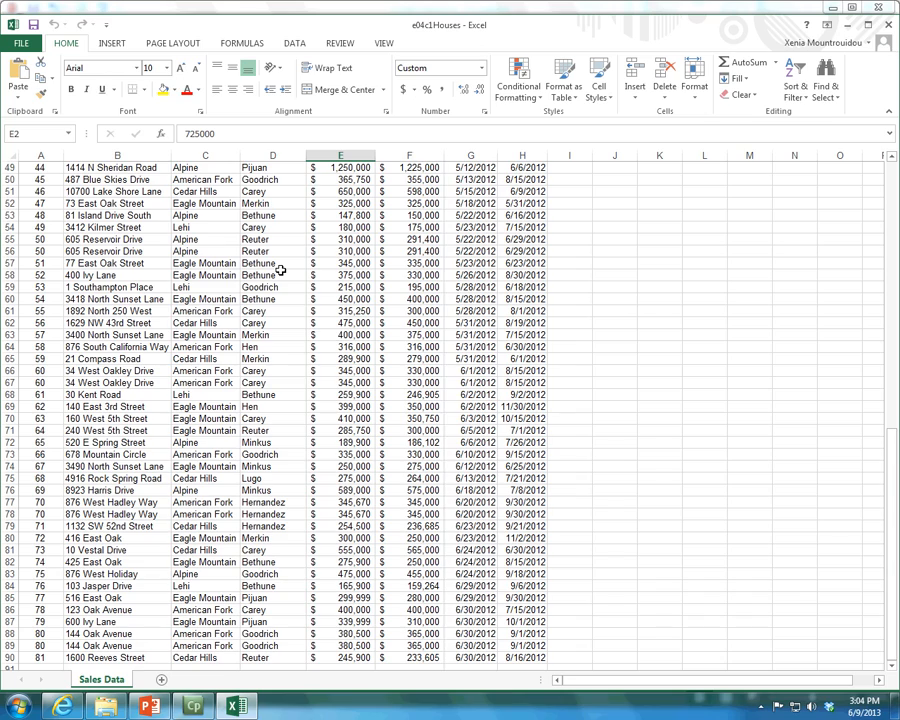
{"action": "scroll", "coordinate": [281, 270], "scroll_direction": "down", "scroll_amount": 7}
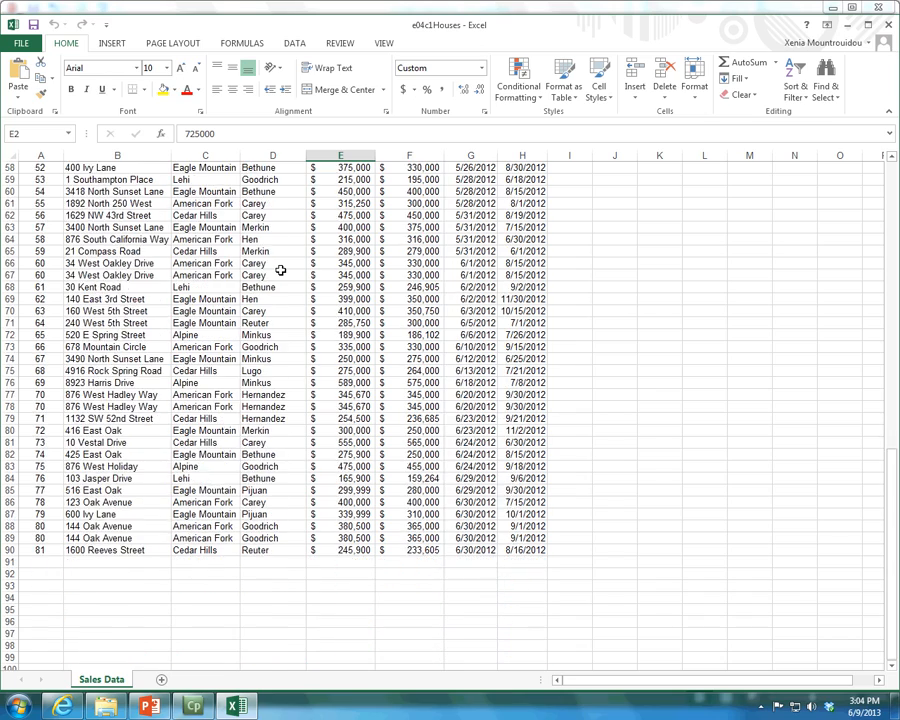
{"action": "scroll", "coordinate": [281, 270], "scroll_direction": "up", "scroll_amount": 12}
{"action": "scroll", "coordinate": [281, 270], "scroll_direction": "up", "scroll_amount": 11}
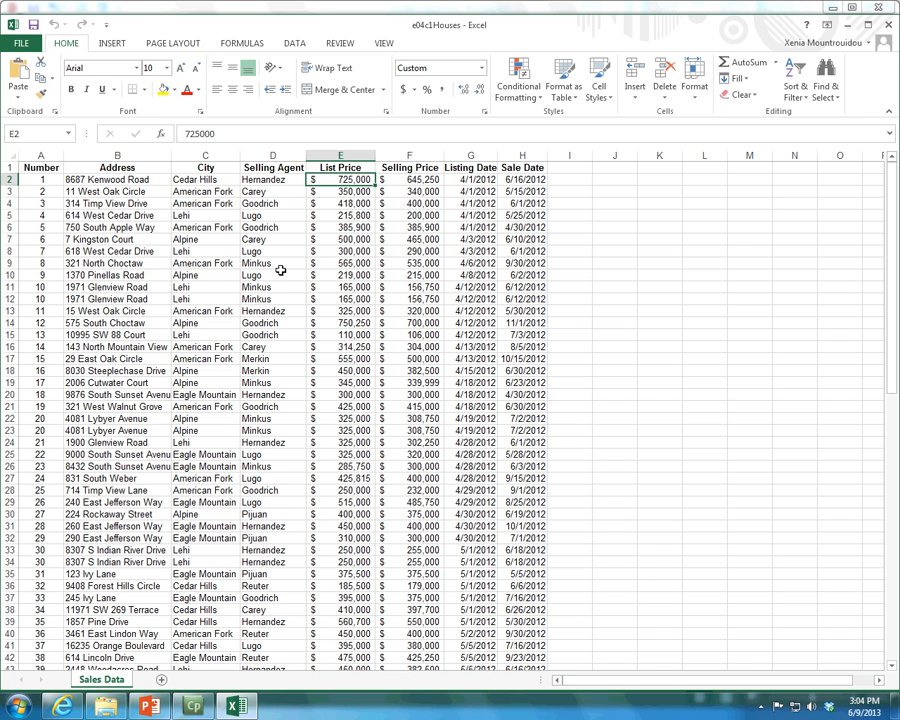
Examine the city, selling agent and price entries of row 76 near the end of the sales list
{"action": "scroll", "coordinate": [364, 371], "scroll_direction": "down", "scroll_amount": 15}
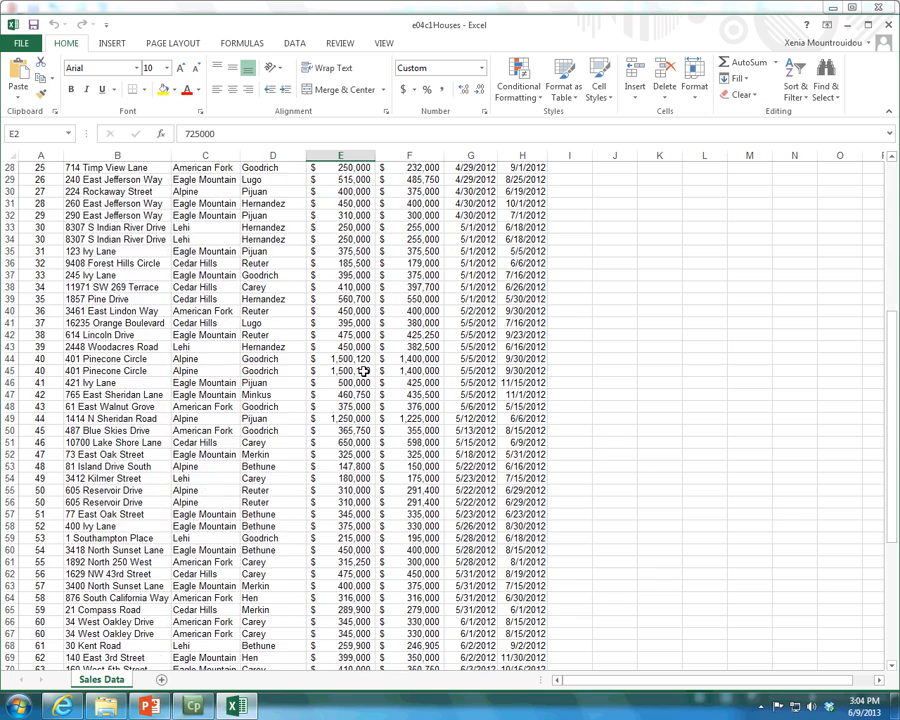
{"action": "scroll", "coordinate": [364, 371], "scroll_direction": "down", "scroll_amount": 5}
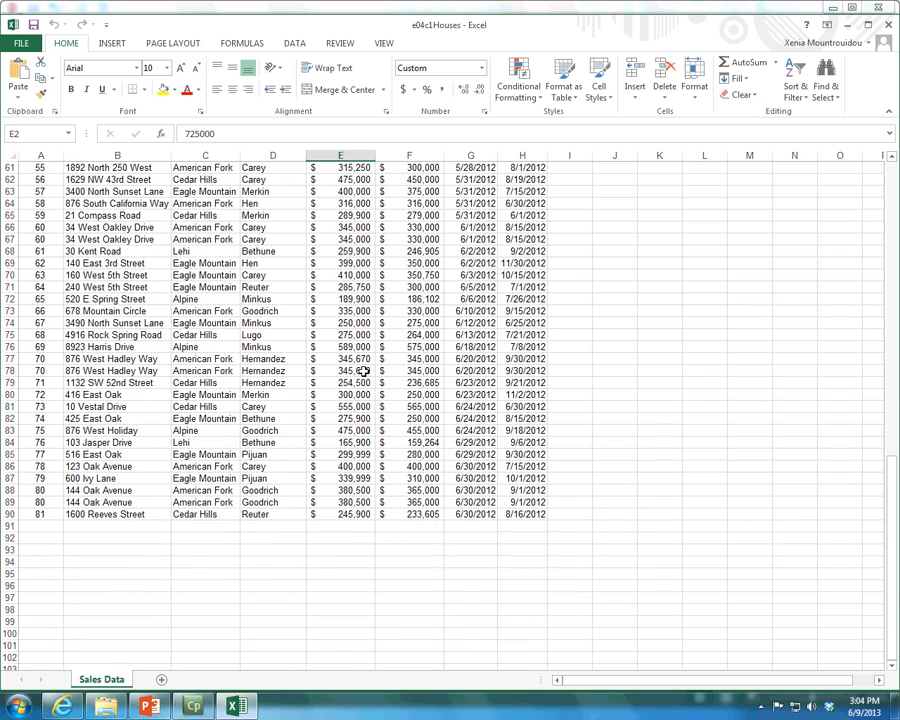
{"action": "scroll", "coordinate": [364, 371], "scroll_direction": "down", "scroll_amount": 3}
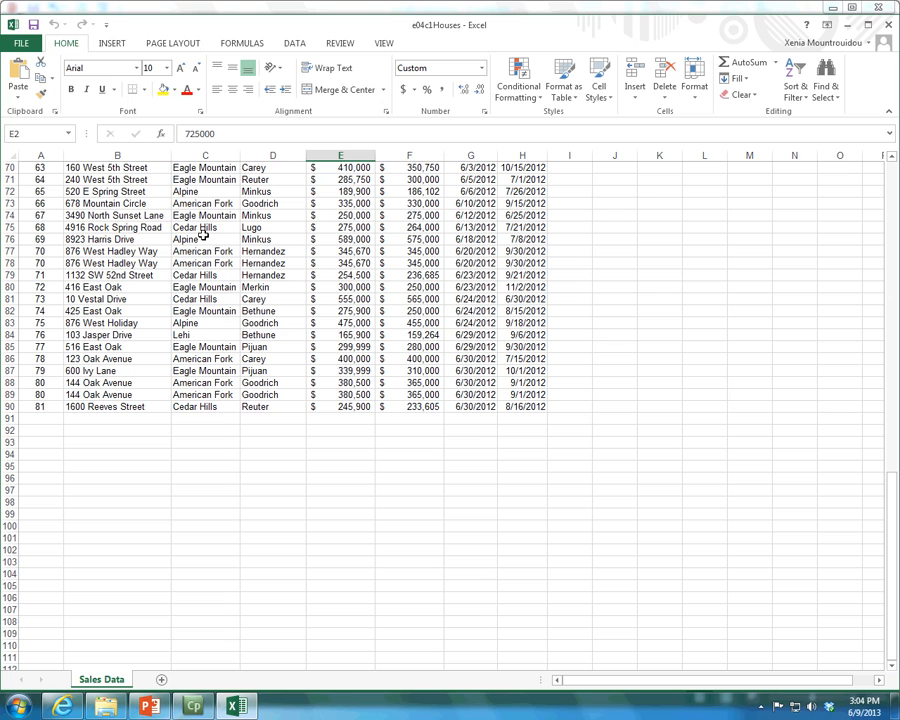
{"action": "left_click", "coordinate": [204, 238]}
{"action": "left_click", "coordinate": [278, 242]}
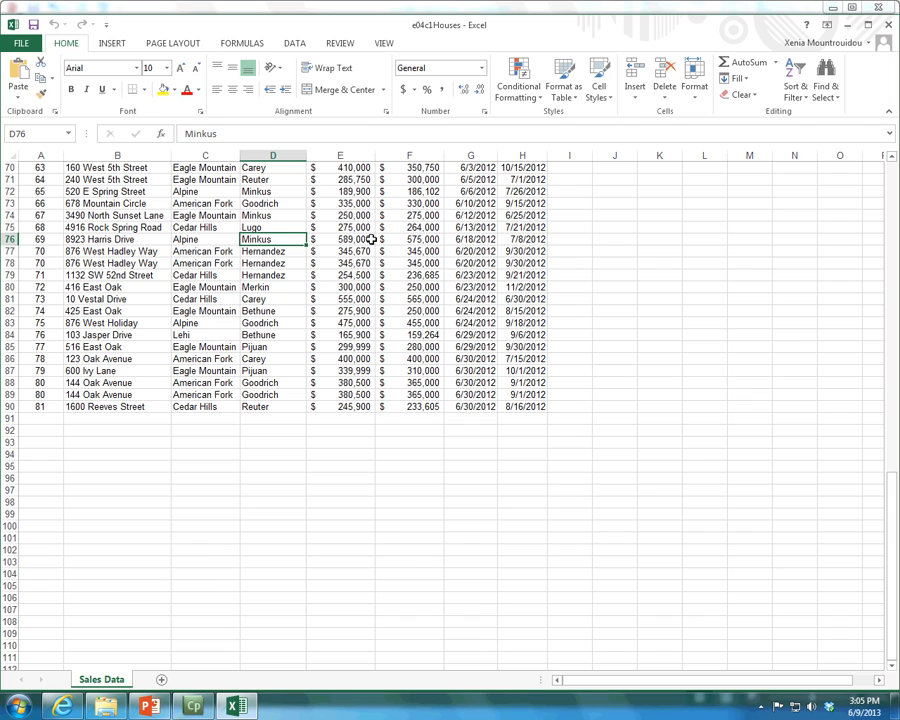
{"action": "scroll", "coordinate": [371, 240], "scroll_direction": "up", "scroll_amount": 20}
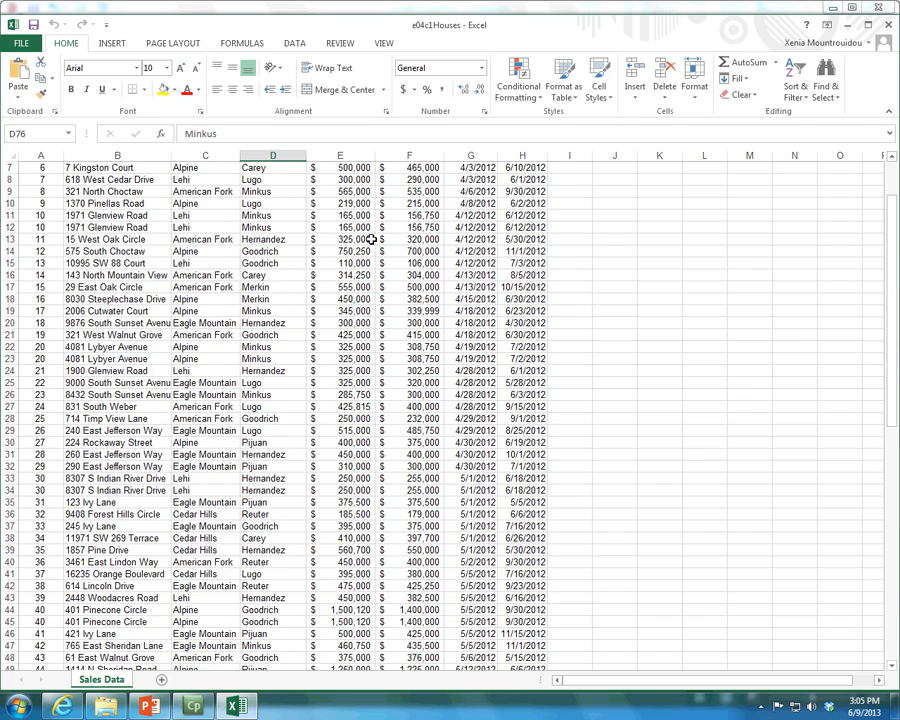
Freeze the top row of the Sales Data sheet so the column headings stay in view
{"action": "left_click", "coordinate": [342, 44]}
{"action": "left_click", "coordinate": [382, 45]}
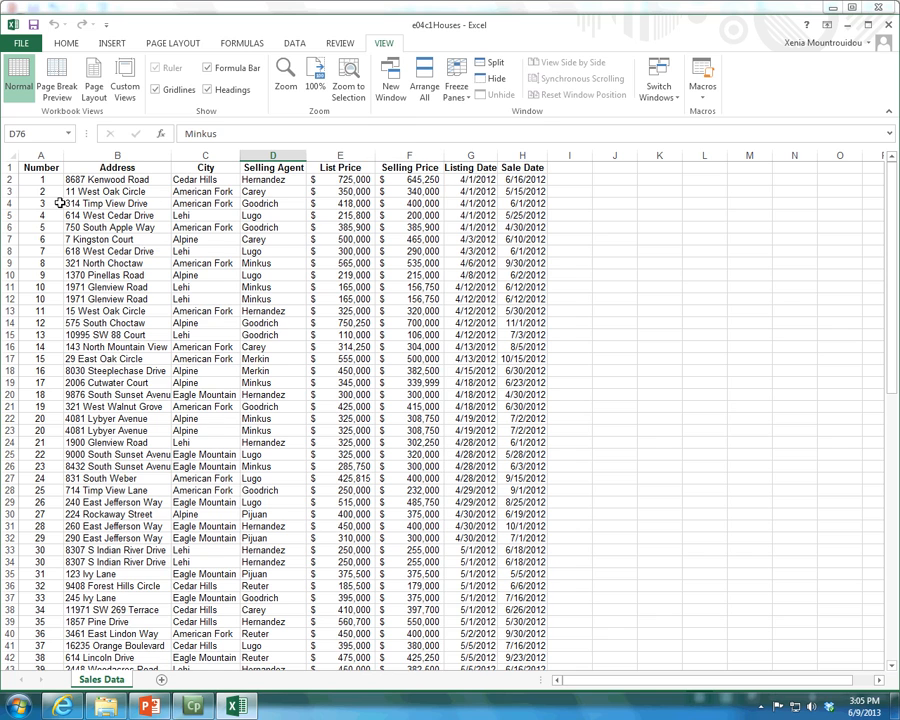
{"action": "left_click", "coordinate": [8, 179]}
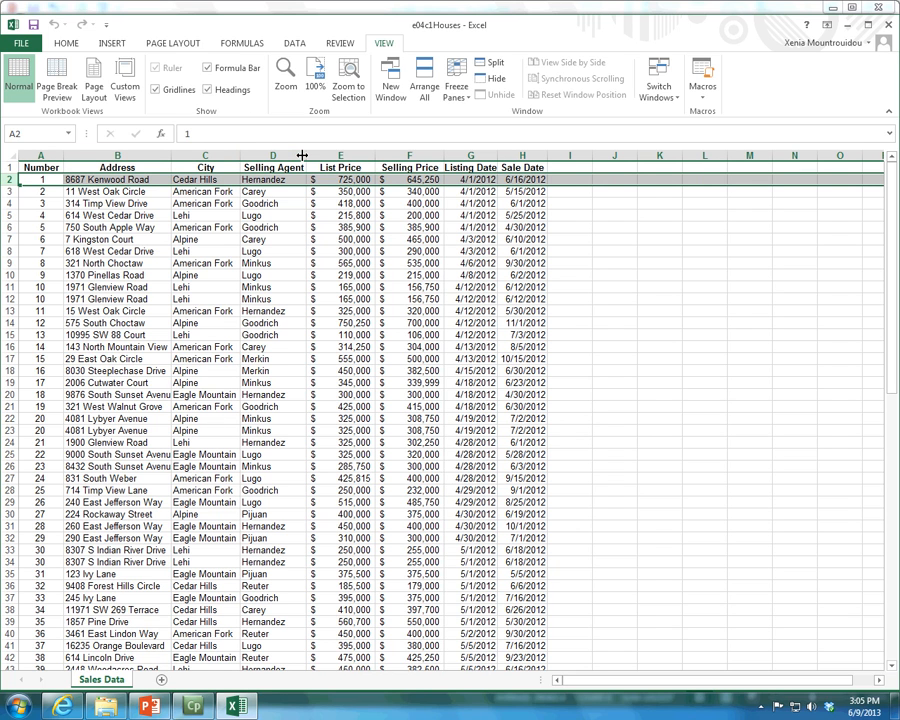
{"action": "left_click", "coordinate": [40, 179]}
{"action": "scroll", "coordinate": [290, 178], "scroll_direction": "down", "scroll_amount": 20}
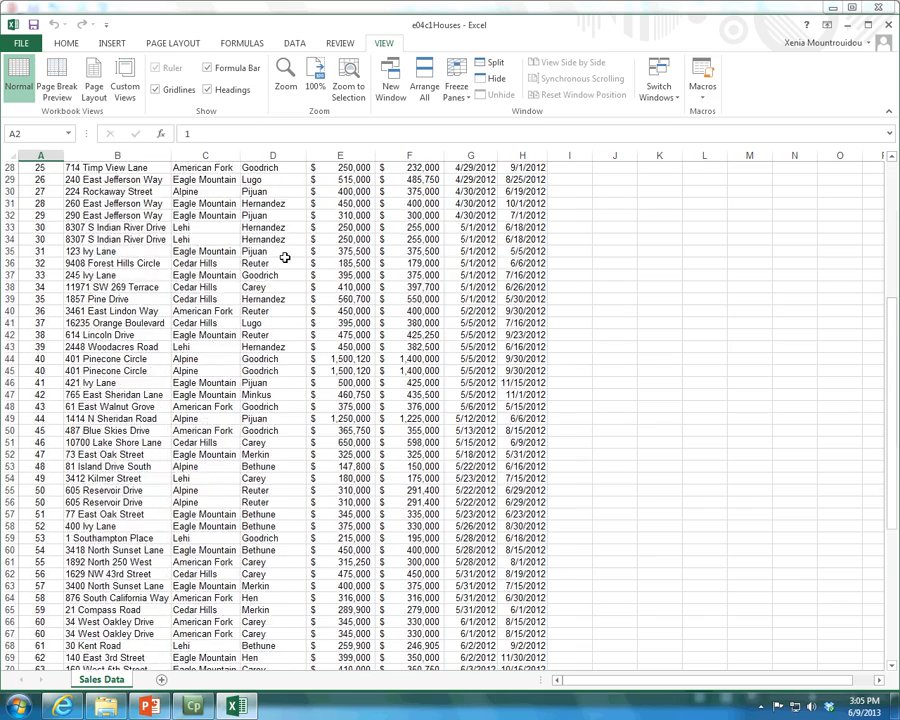
{"action": "scroll", "coordinate": [285, 258], "scroll_direction": "down", "scroll_amount": 6}
{"action": "scroll", "coordinate": [285, 258], "scroll_direction": "up", "scroll_amount": 19}
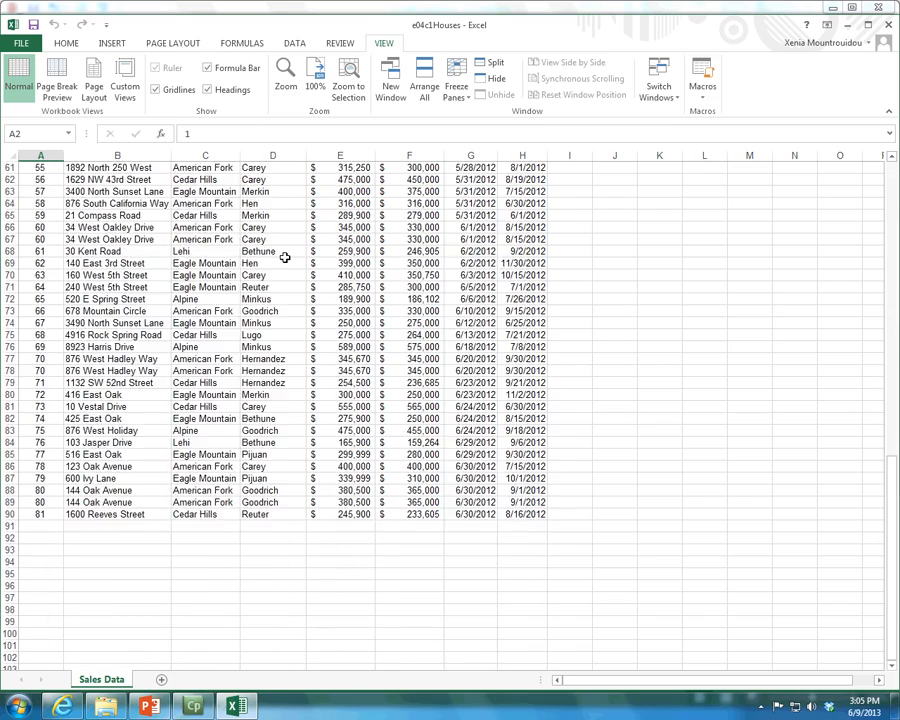
{"action": "scroll", "coordinate": [285, 258], "scroll_direction": "up", "scroll_amount": 8}
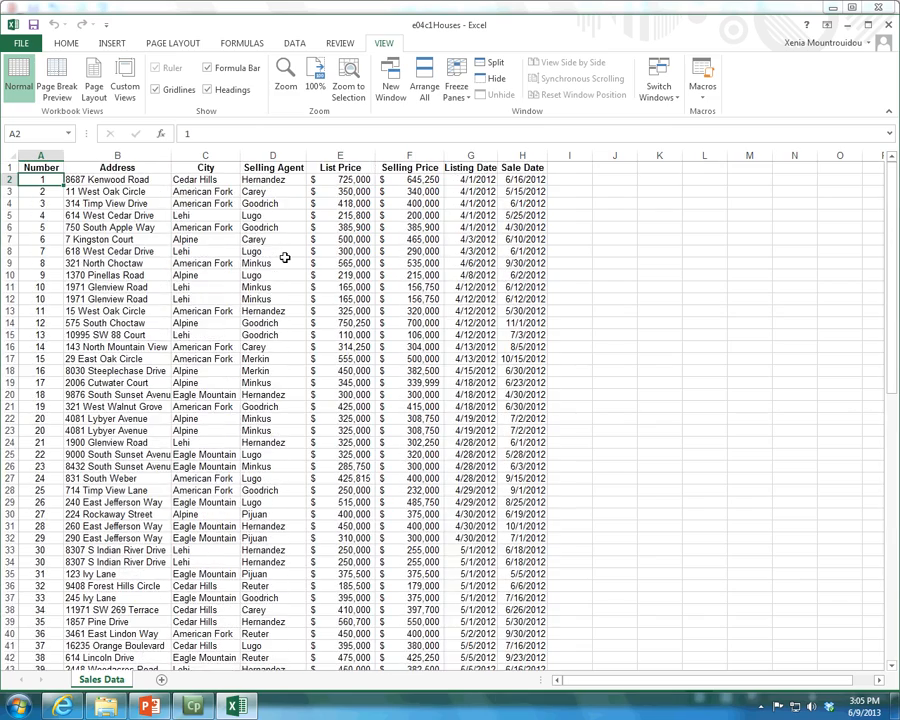
{"action": "left_click", "coordinate": [447, 101]}
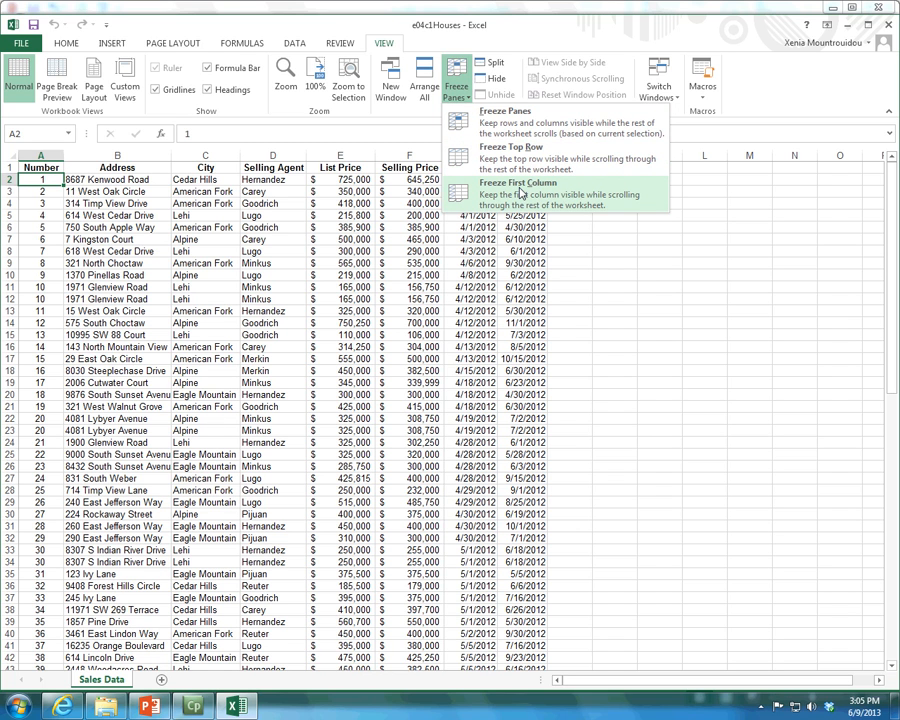
{"action": "left_click", "coordinate": [516, 154]}
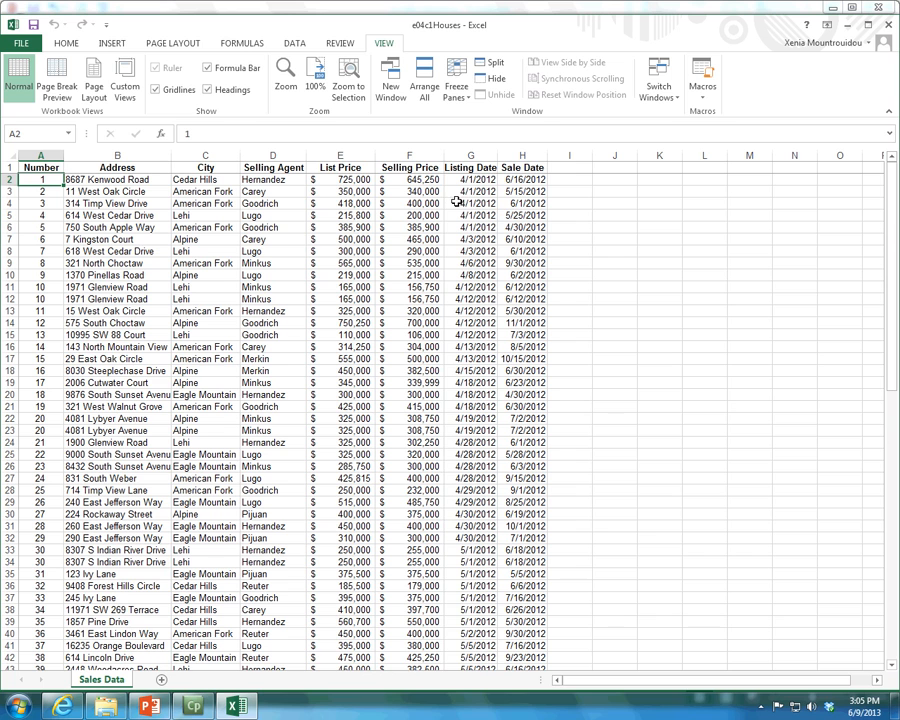
{"action": "left_click", "coordinate": [456, 78]}
{"action": "left_click", "coordinate": [470, 154]}
Check the frozen column headings against the sales records all the way to the last row
{"action": "scroll", "coordinate": [418, 238], "scroll_direction": "down", "scroll_amount": 3}
{"action": "scroll", "coordinate": [418, 238], "scroll_direction": "down", "scroll_amount": 1}
{"action": "scroll", "coordinate": [418, 238], "scroll_direction": "up", "scroll_amount": 4}
{"action": "scroll", "coordinate": [418, 238], "scroll_direction": "down", "scroll_amount": 8}
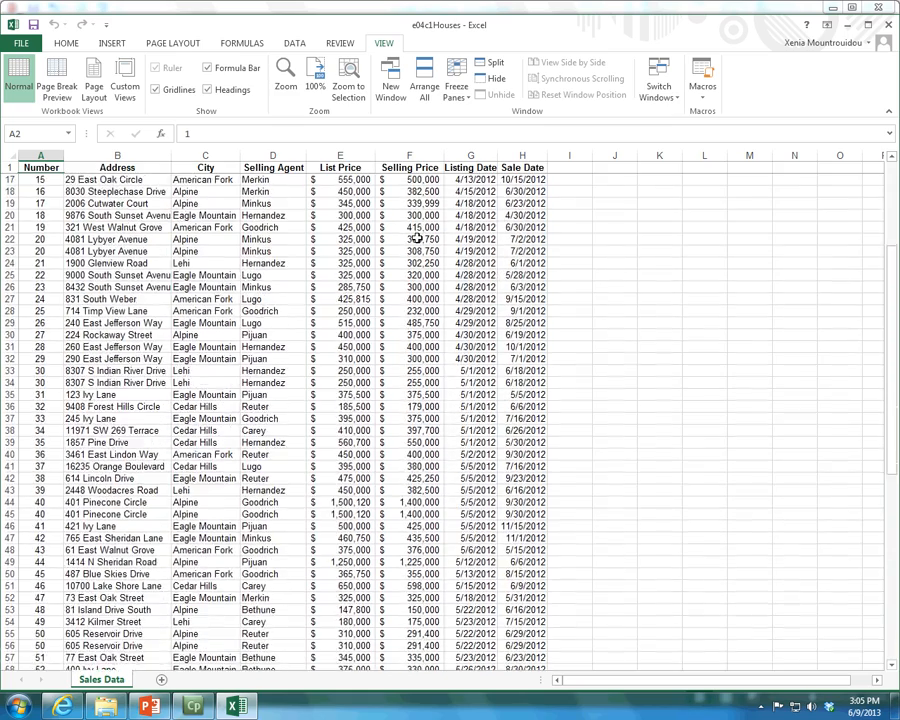
{"action": "scroll", "coordinate": [418, 238], "scroll_direction": "down", "scroll_amount": 5}
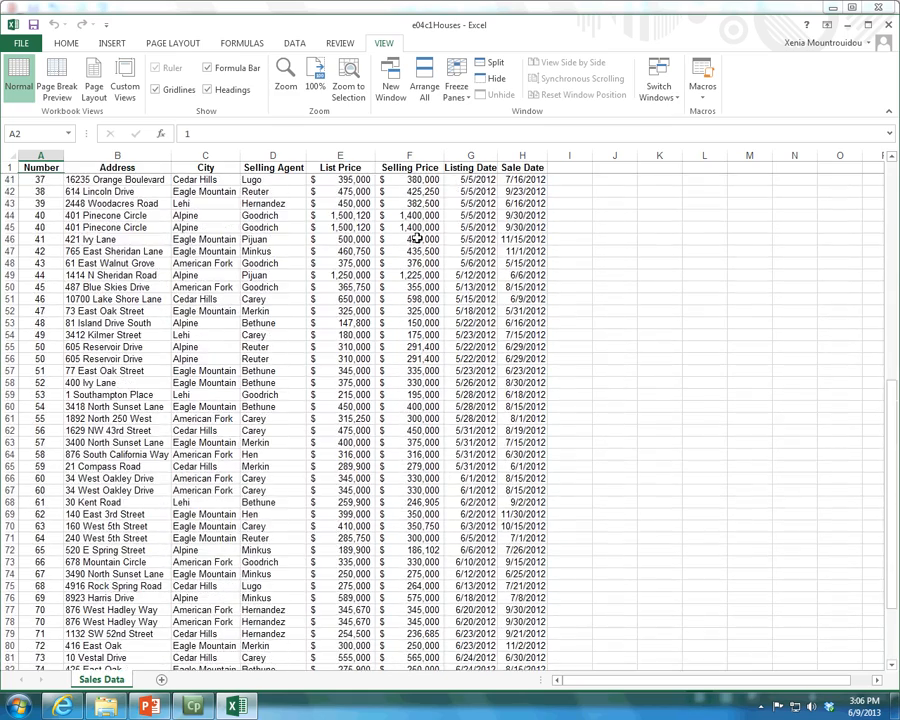
{"action": "scroll", "coordinate": [418, 238], "scroll_direction": "down", "scroll_amount": 2}
{"action": "scroll", "coordinate": [418, 238], "scroll_direction": "down", "scroll_amount": 4}
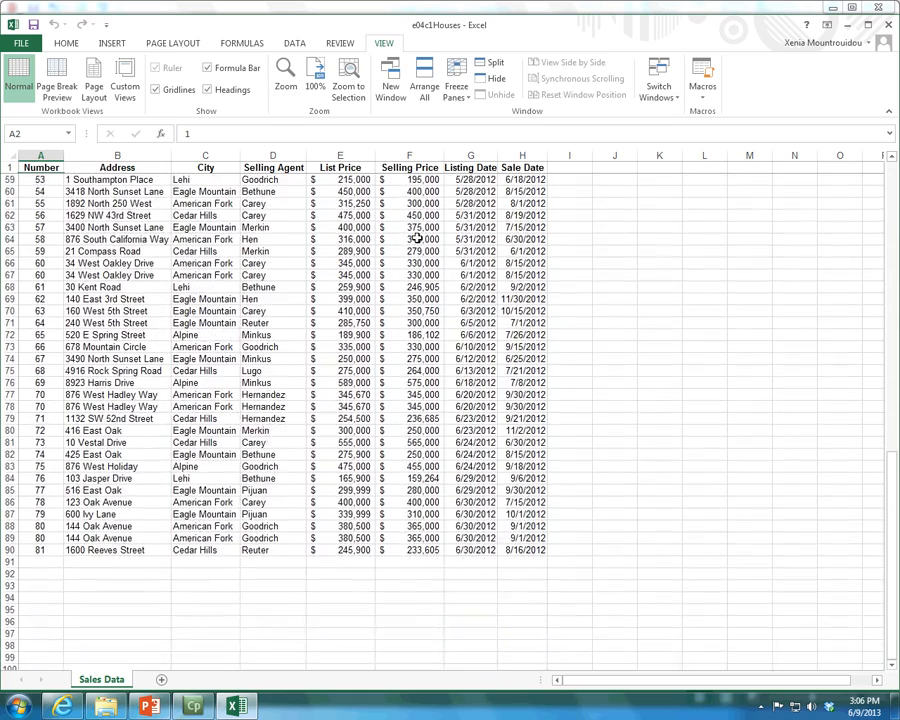
{"action": "scroll", "coordinate": [418, 238], "scroll_direction": "down", "scroll_amount": 2}
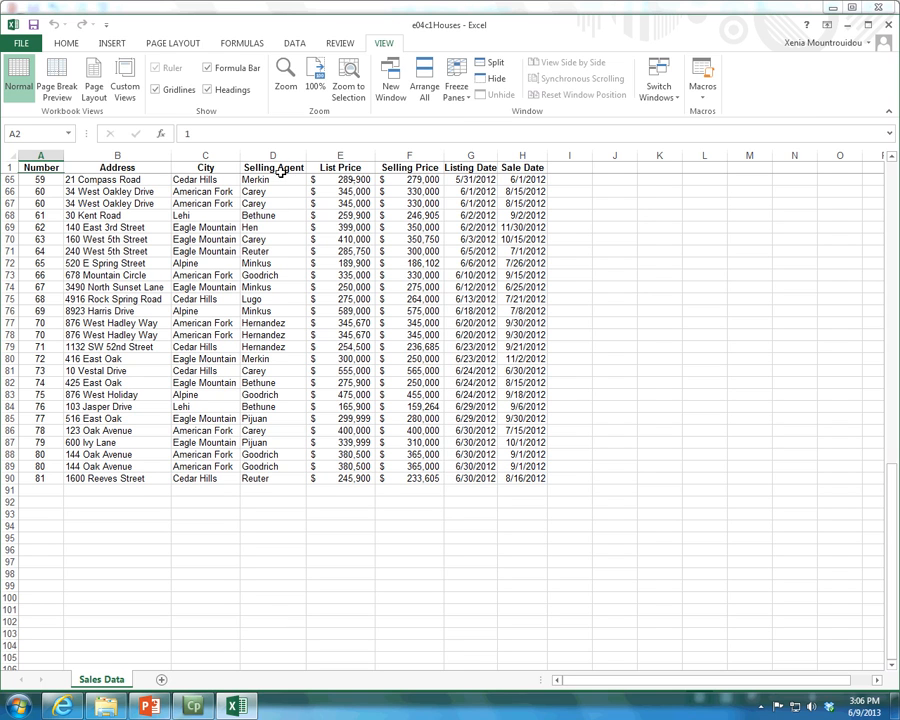
Unfreeze the panes of the Sales Data sheet and check how the heading row behaves
{"action": "left_click", "coordinate": [456, 92]}
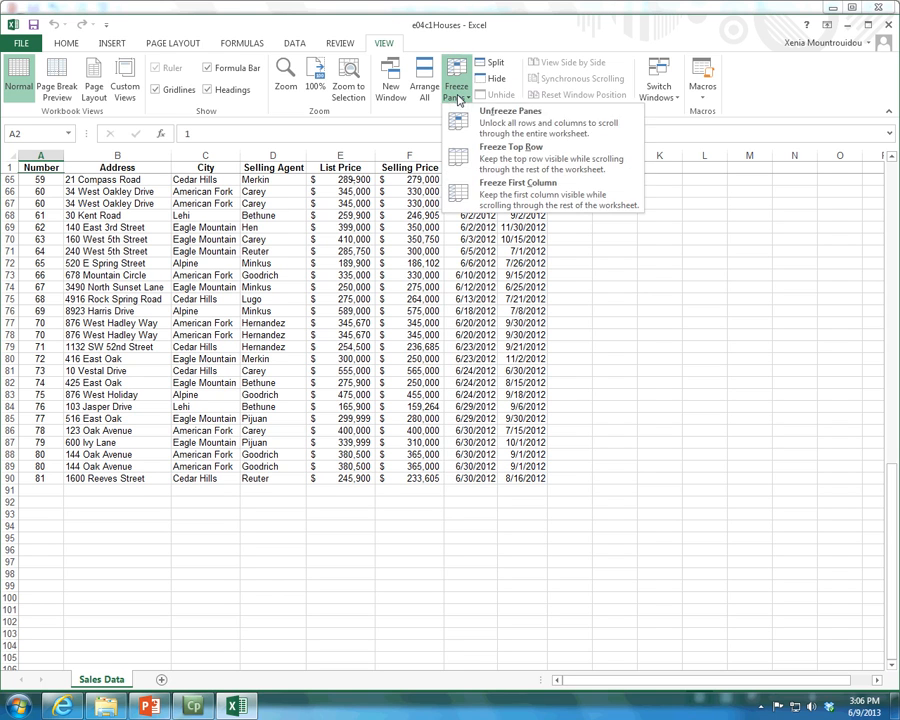
{"action": "left_click", "coordinate": [484, 118]}
{"action": "scroll", "coordinate": [484, 378], "scroll_direction": "down", "scroll_amount": 5}
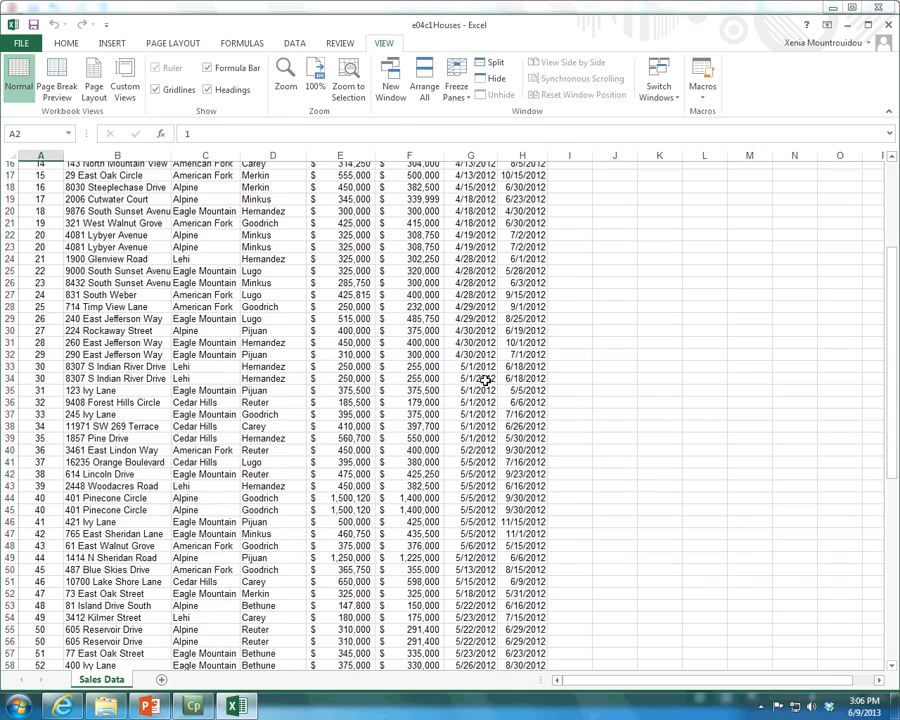
{"action": "scroll", "coordinate": [484, 381], "scroll_direction": "up", "scroll_amount": 5}
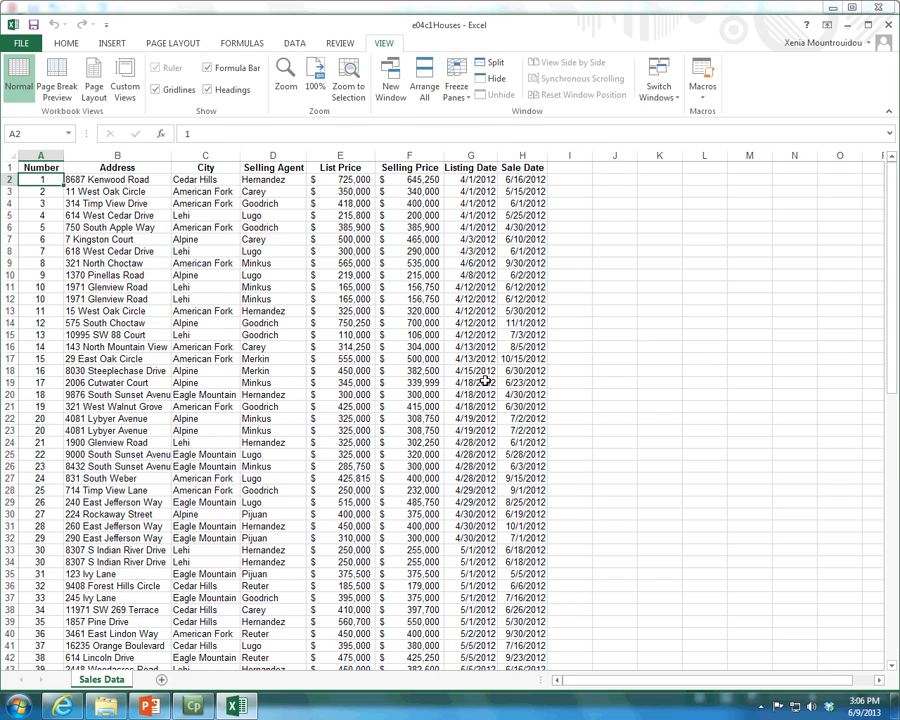
{"action": "left_click", "coordinate": [137, 181]}
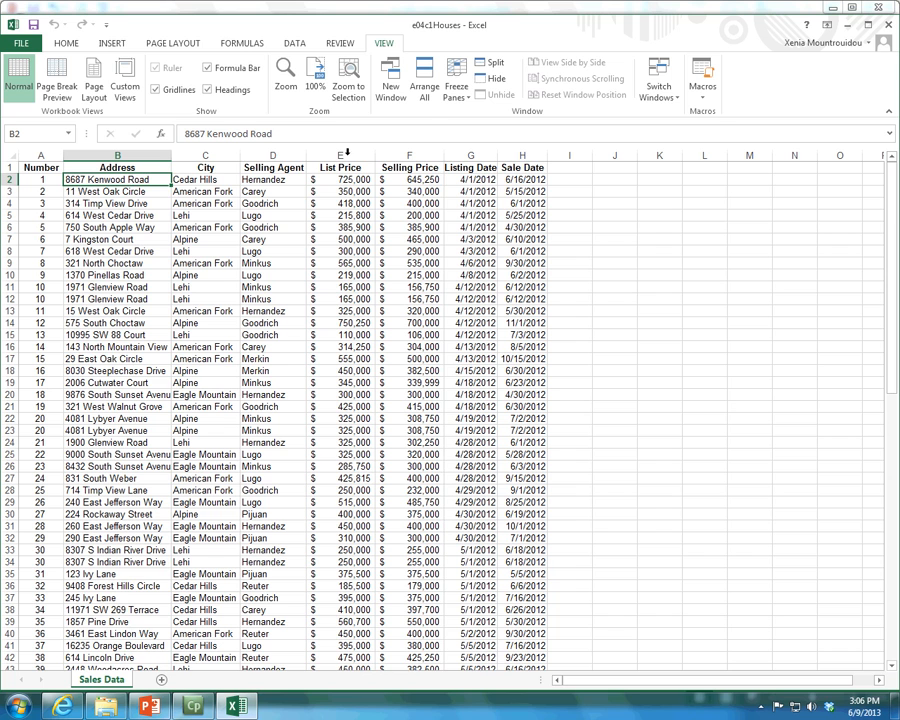
{"action": "left_click", "coordinate": [456, 82]}
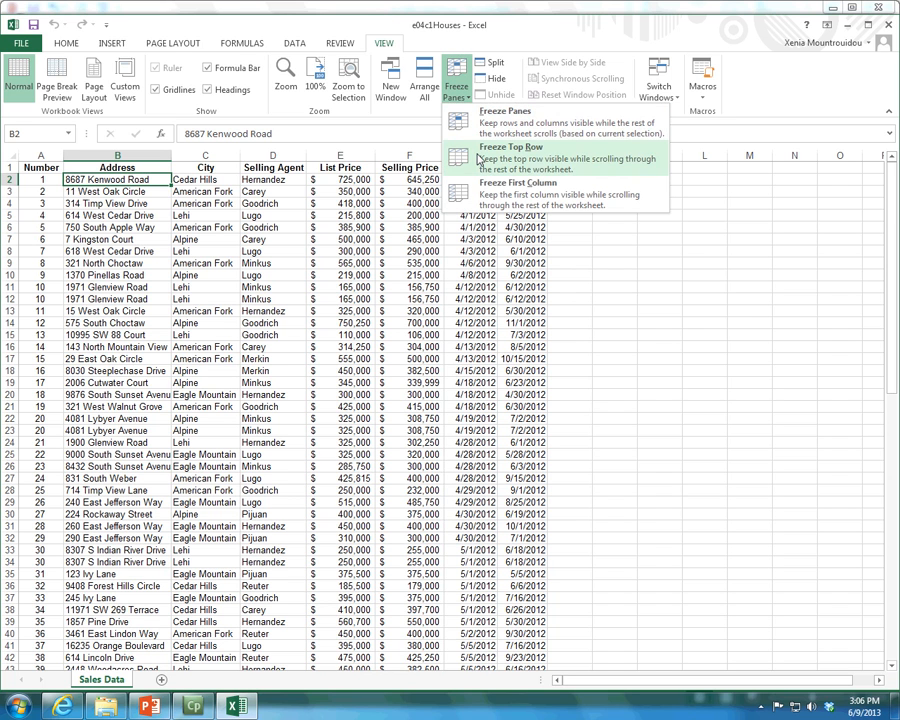
{"action": "left_click", "coordinate": [227, 158]}
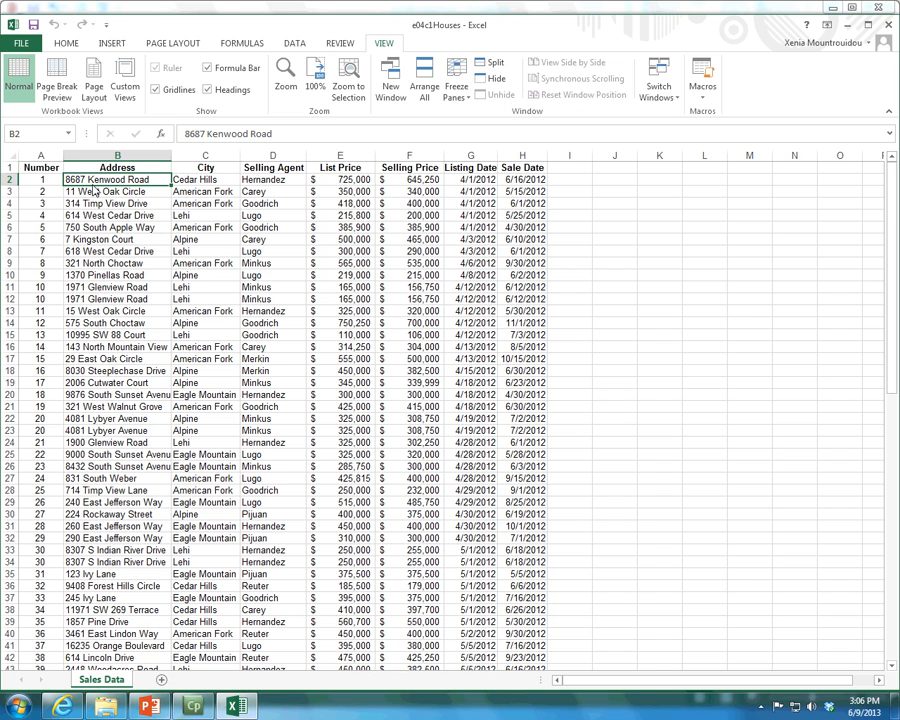
{"action": "left_click", "coordinate": [5, 167]}
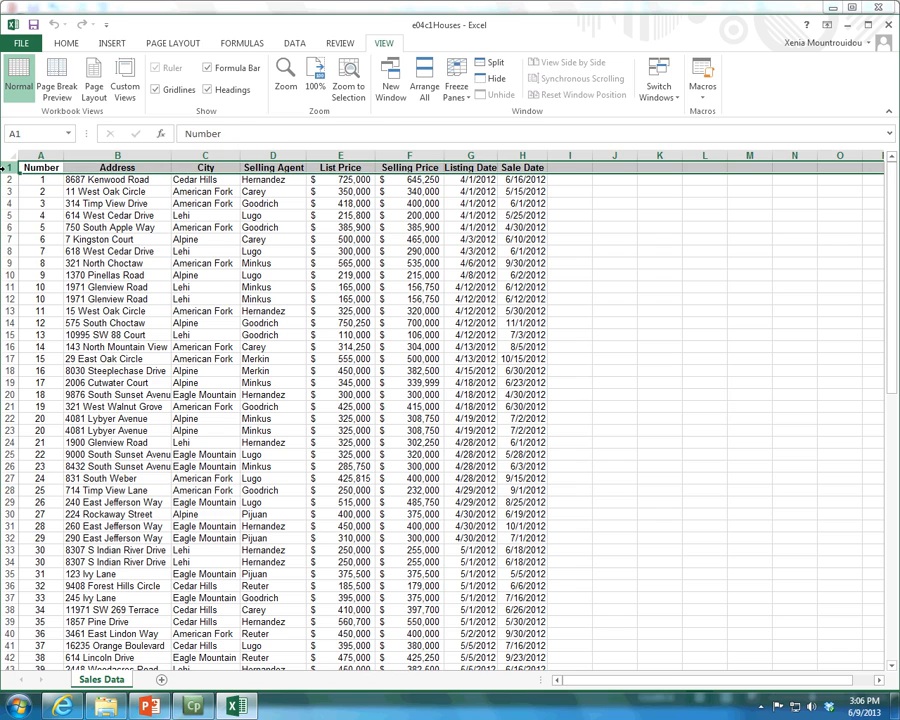
{"action": "key", "text": "ctrl+space"}
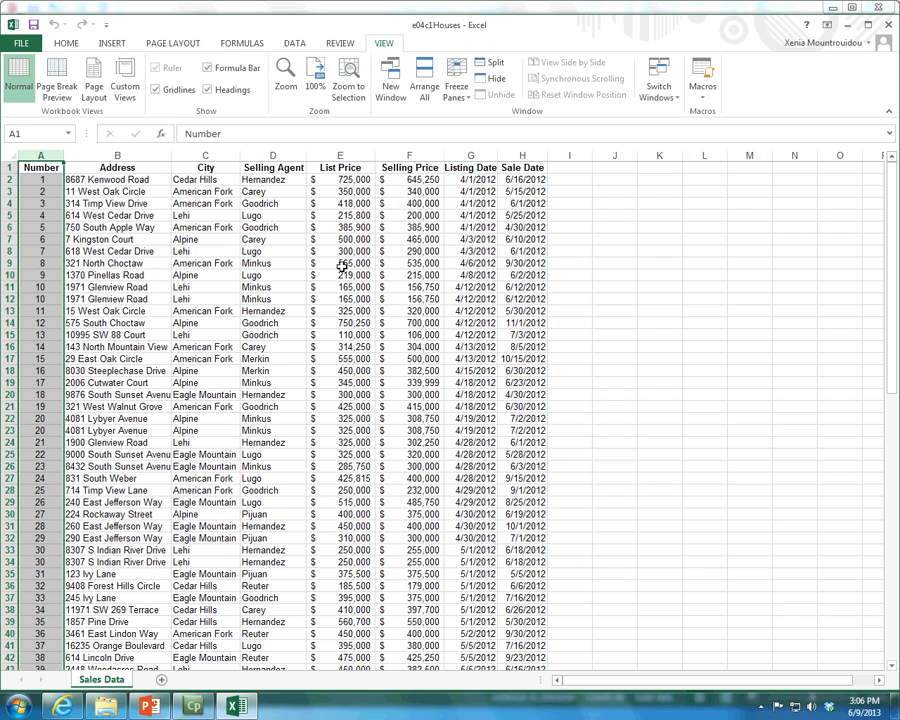
{"action": "left_click", "coordinate": [456, 82]}
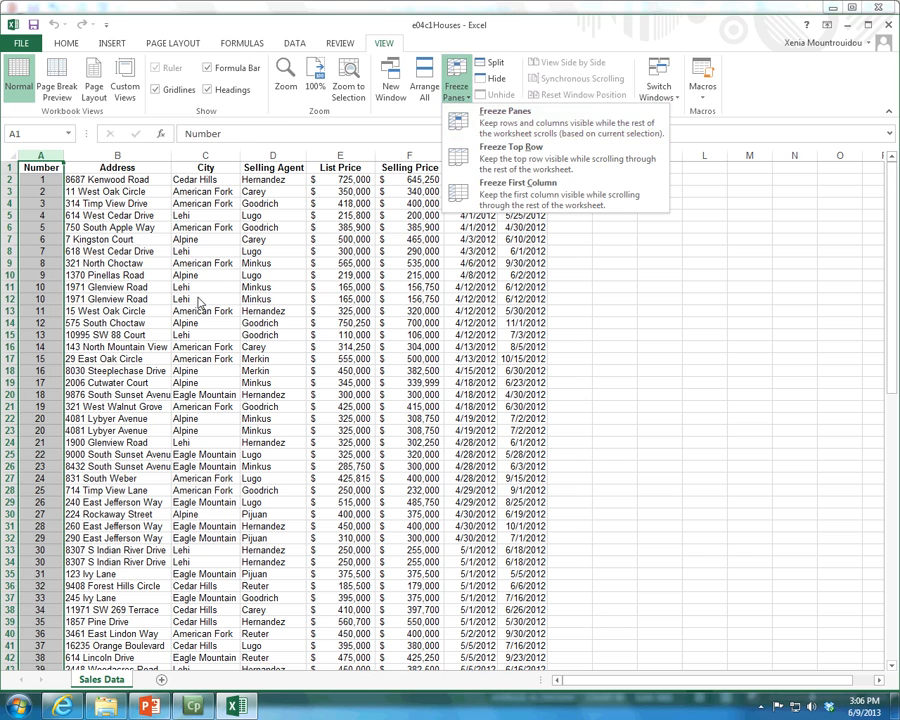
{"action": "left_click", "coordinate": [93, 228]}
{"action": "left_click", "coordinate": [93, 228]}
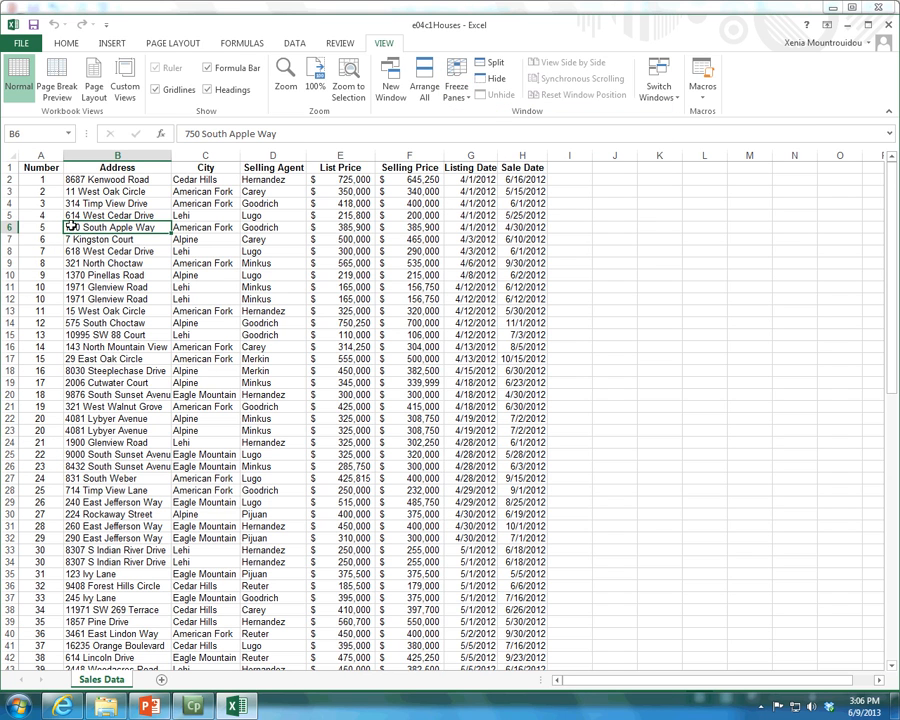
Freeze the first five rows of the Sales Data sheet by freezing panes at row 6
{"action": "left_click", "coordinate": [20, 227]}
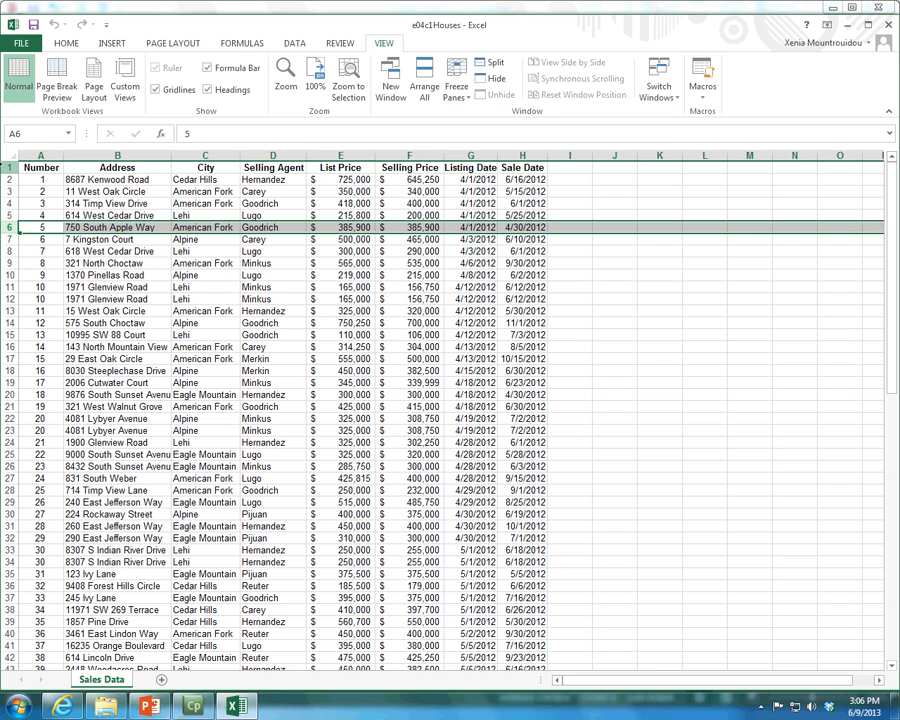
{"action": "left_click", "coordinate": [461, 97]}
{"action": "left_click", "coordinate": [505, 115]}
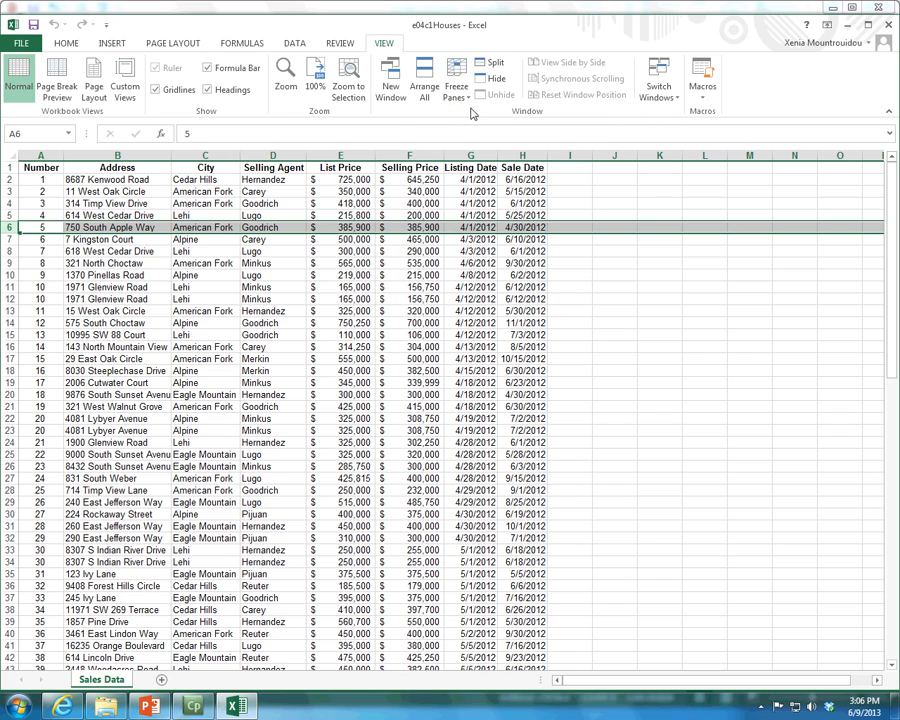
Examine how the frozen first five rows behave against the sales records further down the sheet
{"action": "scroll", "coordinate": [427, 263], "scroll_direction": "down", "scroll_amount": 1}
{"action": "scroll", "coordinate": [427, 263], "scroll_direction": "down", "scroll_amount": 2}
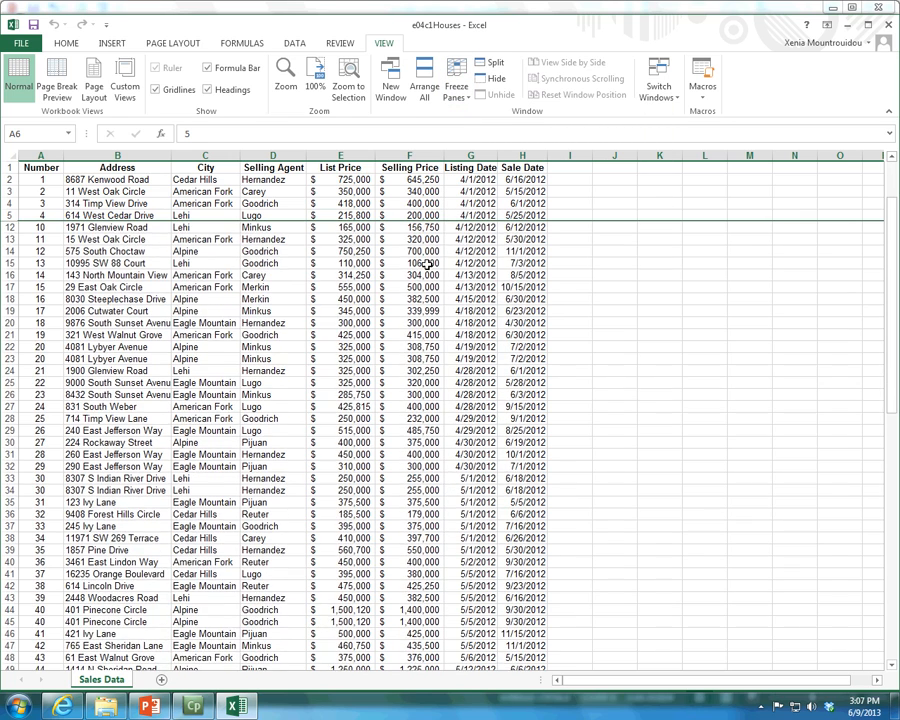
{"action": "scroll", "coordinate": [427, 263], "scroll_direction": "down", "scroll_amount": 1}
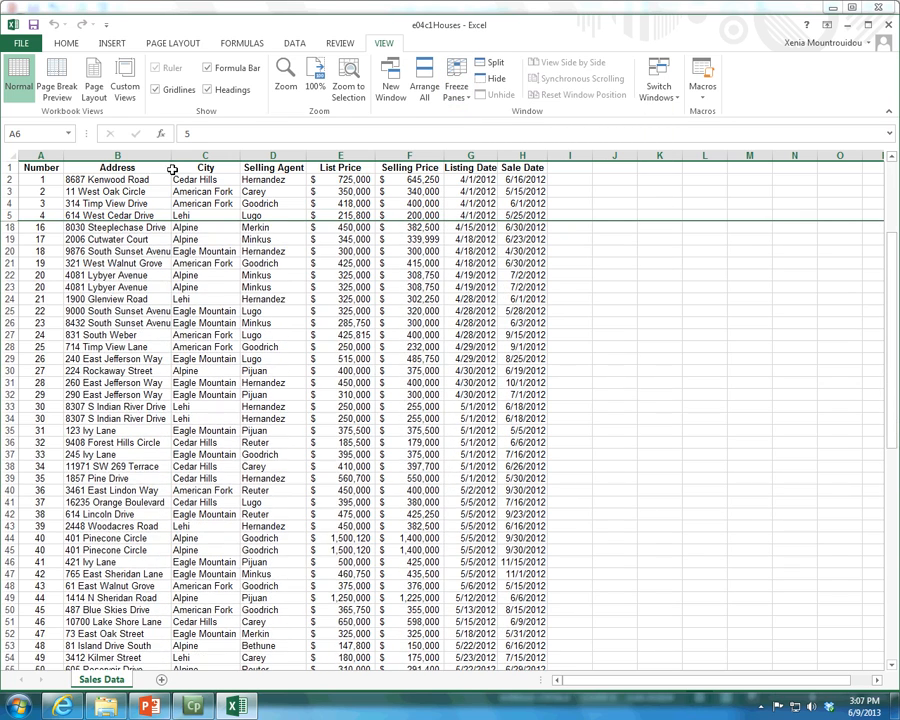
{"action": "scroll", "coordinate": [233, 242], "scroll_direction": "down", "scroll_amount": 2}
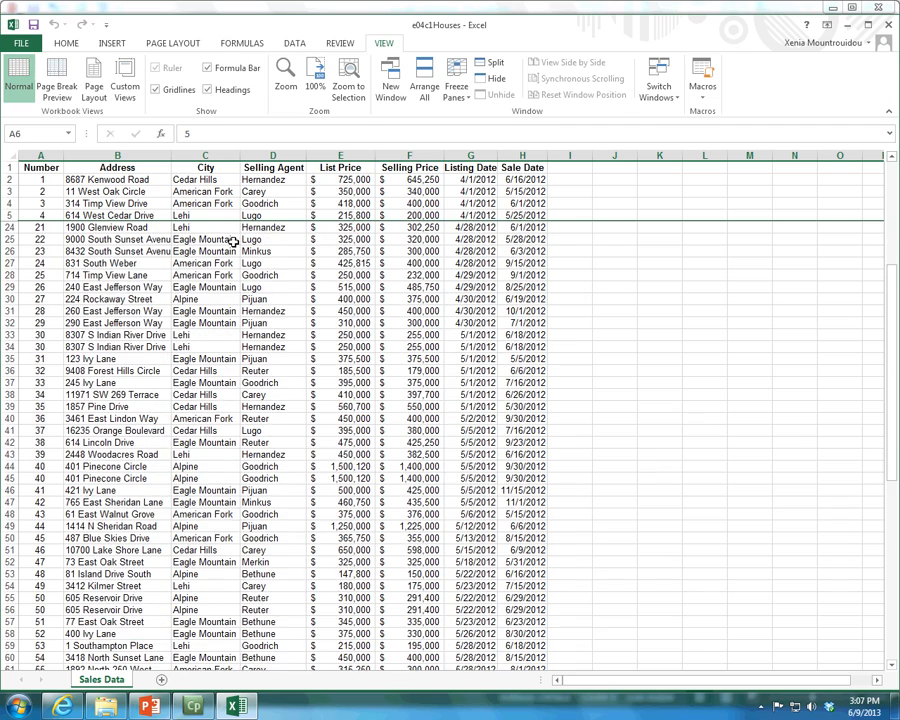
{"action": "scroll", "coordinate": [233, 242], "scroll_direction": "up", "scroll_amount": 3}
{"action": "scroll", "coordinate": [233, 242], "scroll_direction": "up", "scroll_amount": 3}
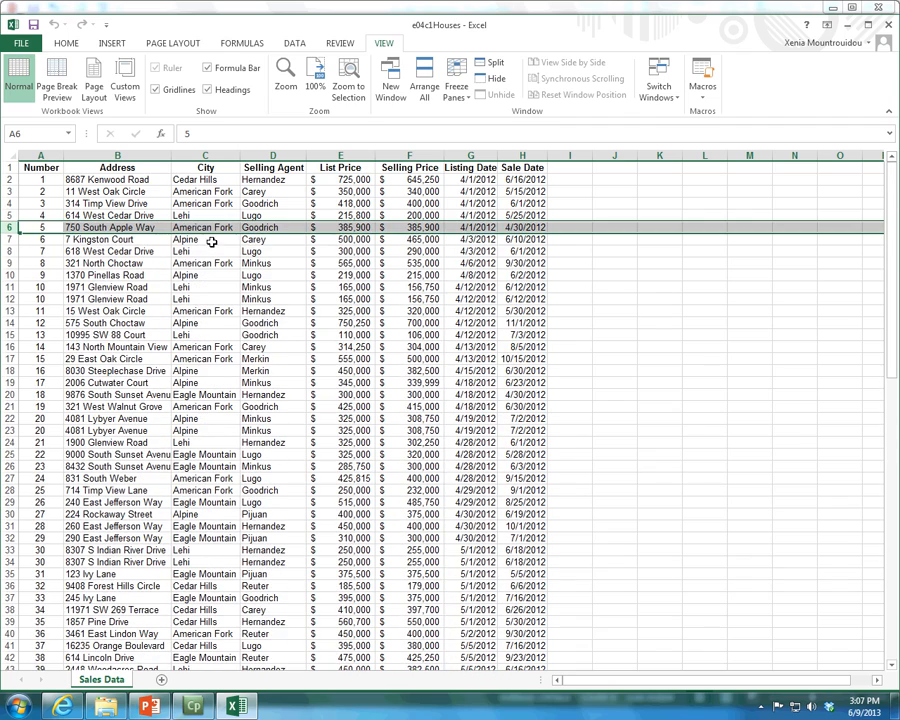
{"action": "scroll", "coordinate": [233, 238], "scroll_direction": "down", "scroll_amount": 2}
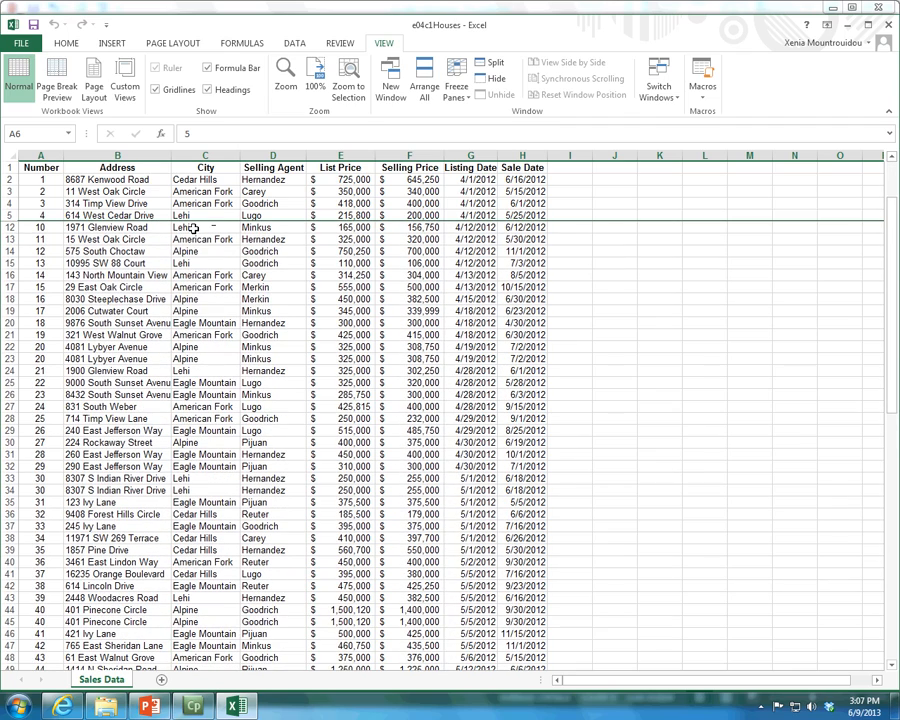
{"action": "scroll", "coordinate": [193, 228], "scroll_direction": "up", "scroll_amount": 2}
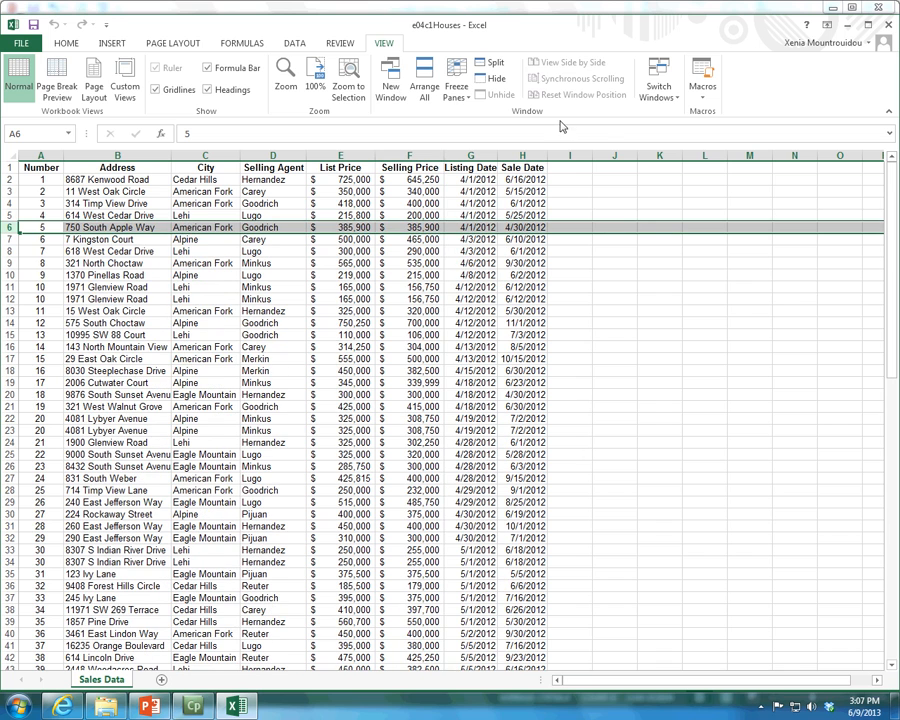
Unfreeze the first five rows of the Sales Data sheet
{"action": "left_click", "coordinate": [458, 90]}
{"action": "left_click", "coordinate": [512, 115]}
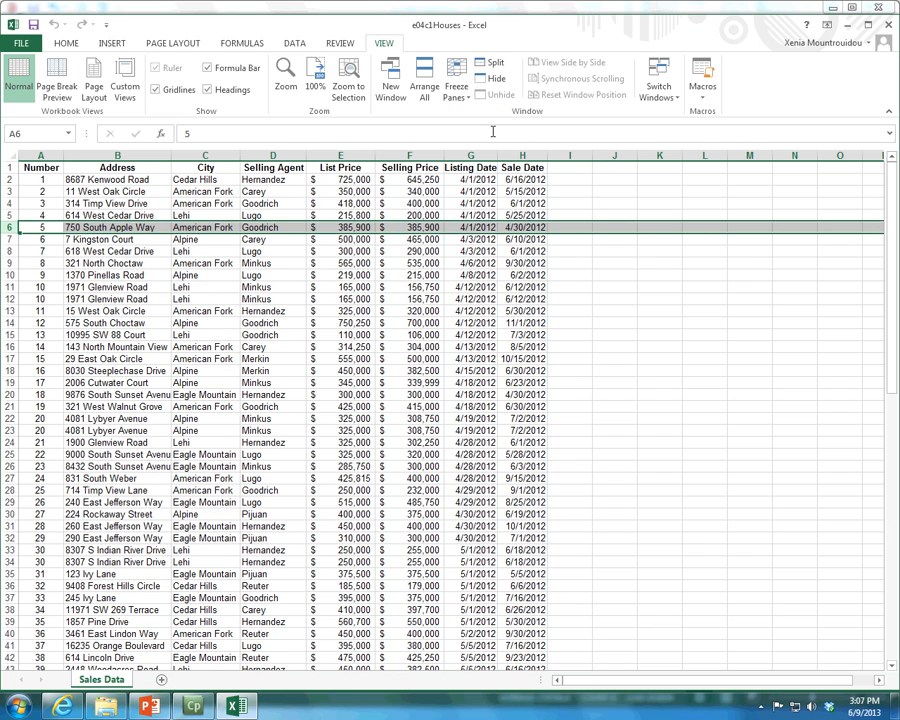
{"action": "left_click", "coordinate": [78, 181]}
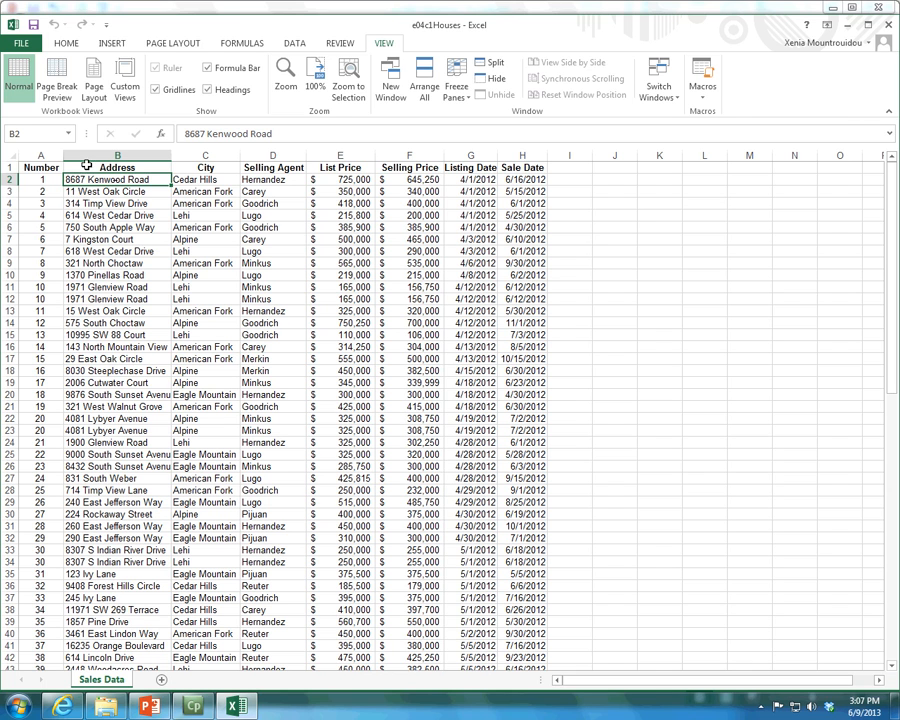
{"action": "left_click", "coordinate": [6, 168]}
{"action": "left_click", "coordinate": [28, 155]}
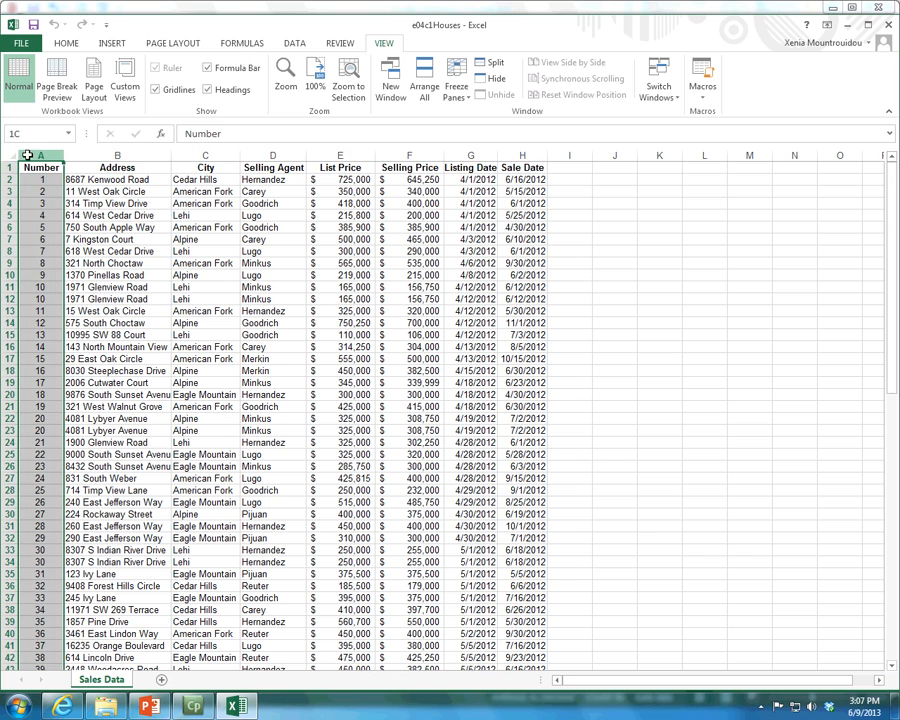
{"action": "left_click", "coordinate": [98, 180]}
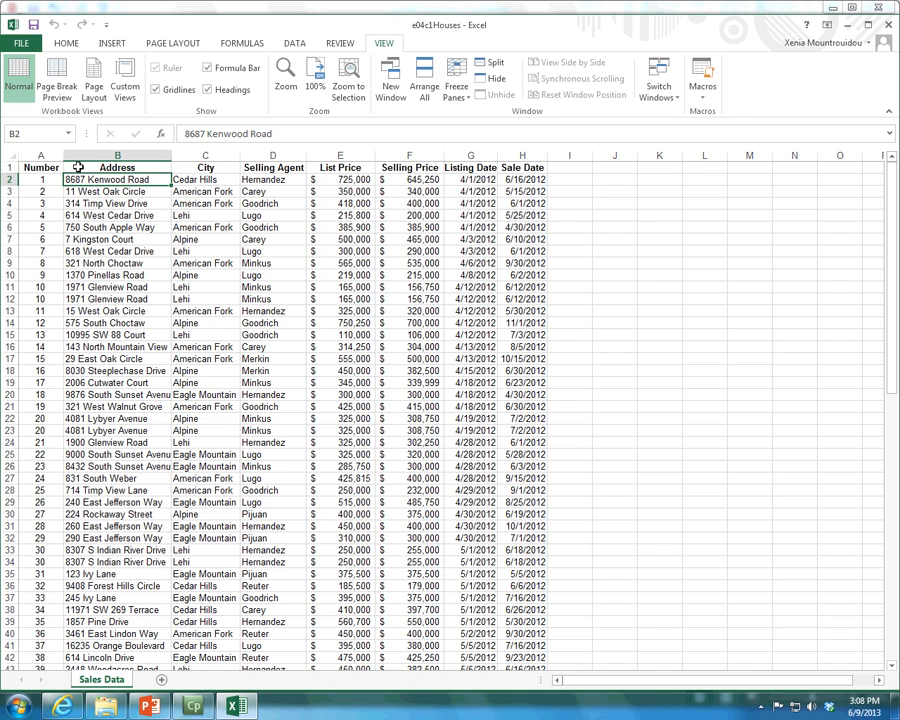
{"action": "left_click", "coordinate": [215, 196]}
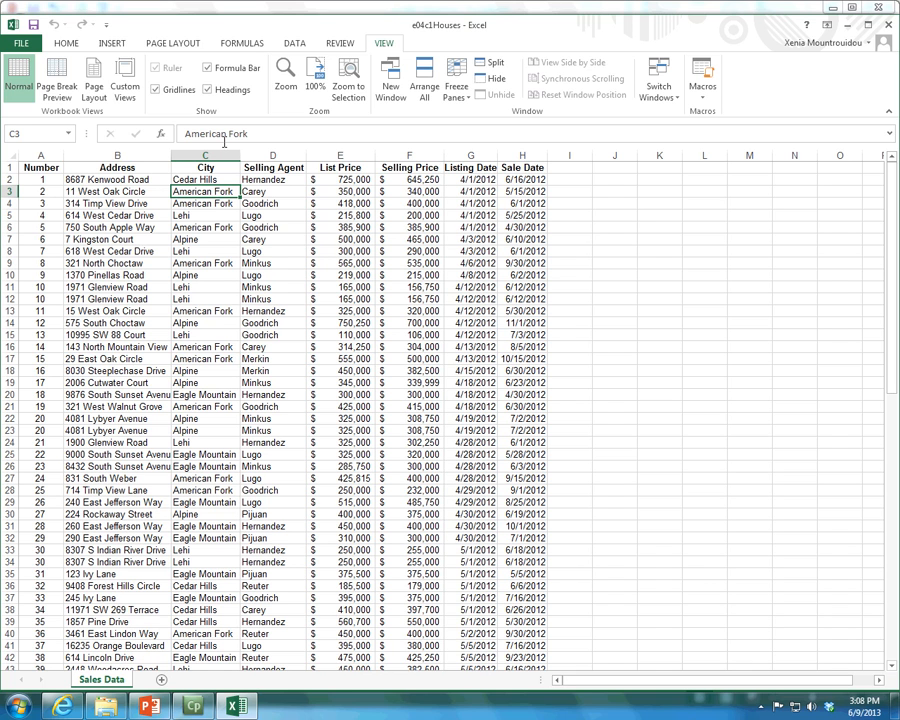
Freeze both the heading row and the Number column by freezing panes at cell B2
{"action": "left_click", "coordinate": [128, 182]}
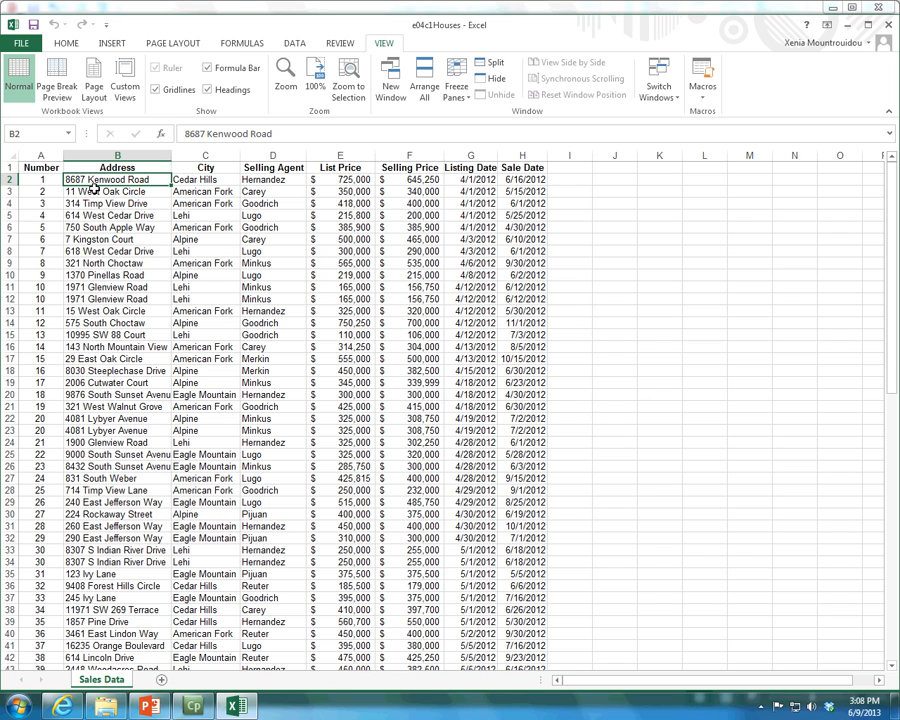
{"action": "left_click", "coordinate": [456, 95]}
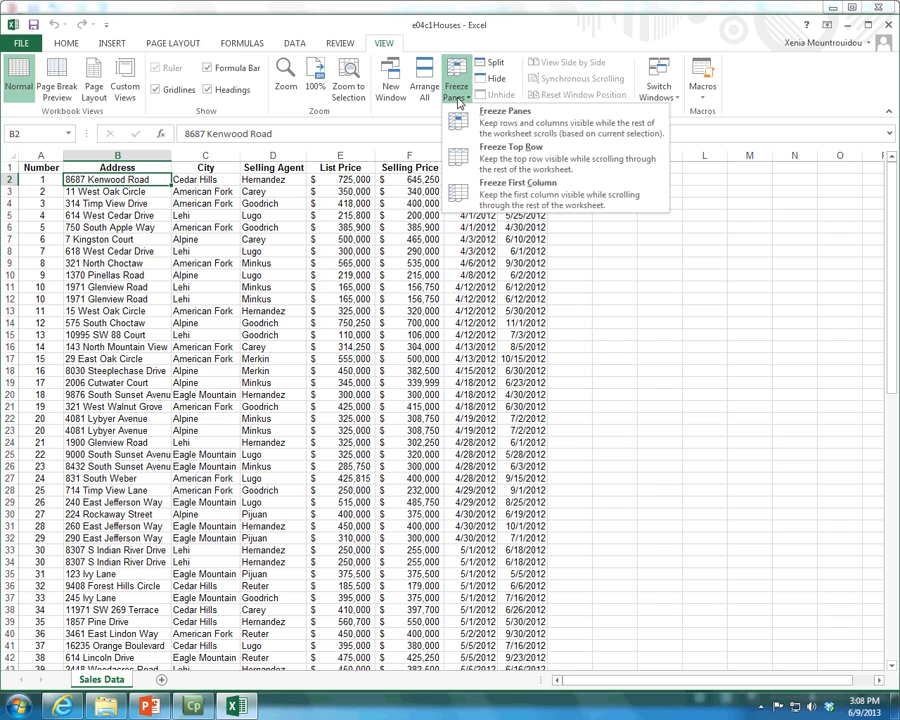
{"action": "left_click", "coordinate": [481, 128]}
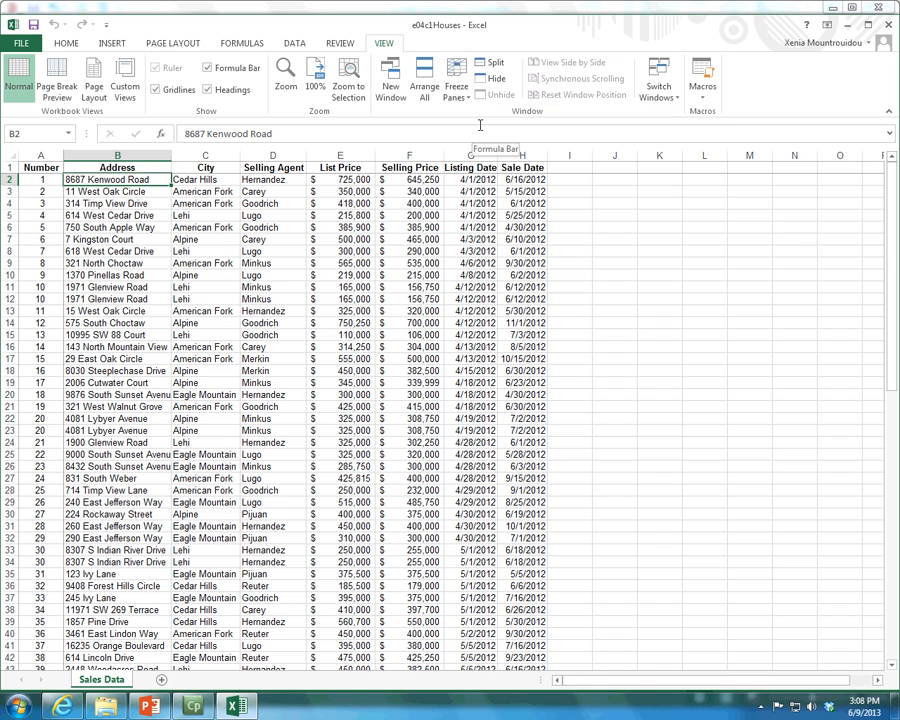
Check the frozen headings and Number column against the lower sales records and return to the first record
{"action": "scroll", "coordinate": [352, 254], "scroll_direction": "down", "scroll_amount": 9}
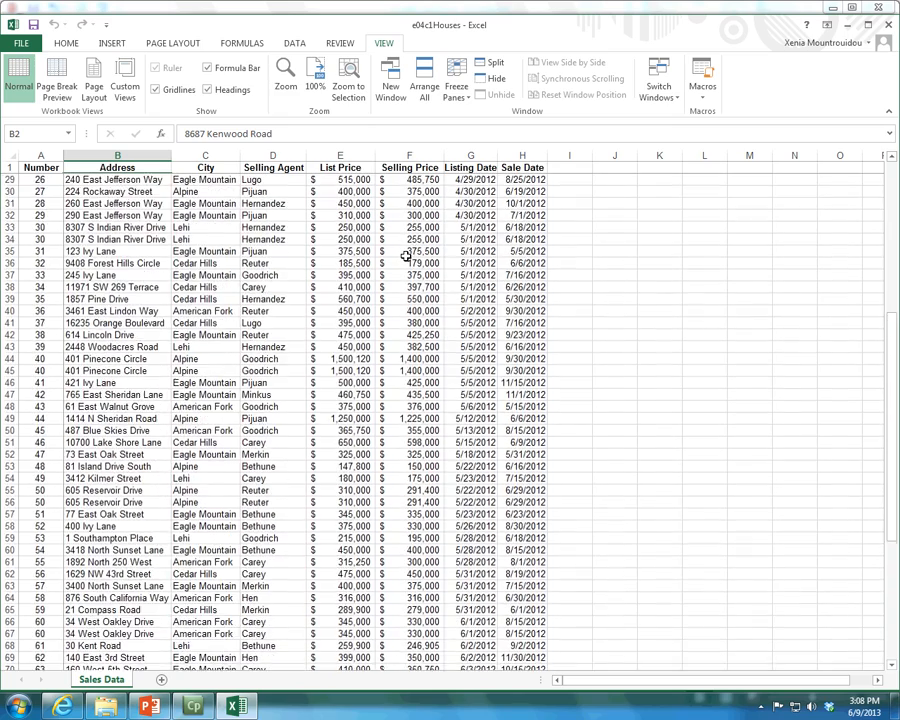
{"action": "scroll", "coordinate": [406, 256], "scroll_direction": "down", "scroll_amount": 9}
{"action": "scroll", "coordinate": [406, 256], "scroll_direction": "up", "scroll_amount": 6}
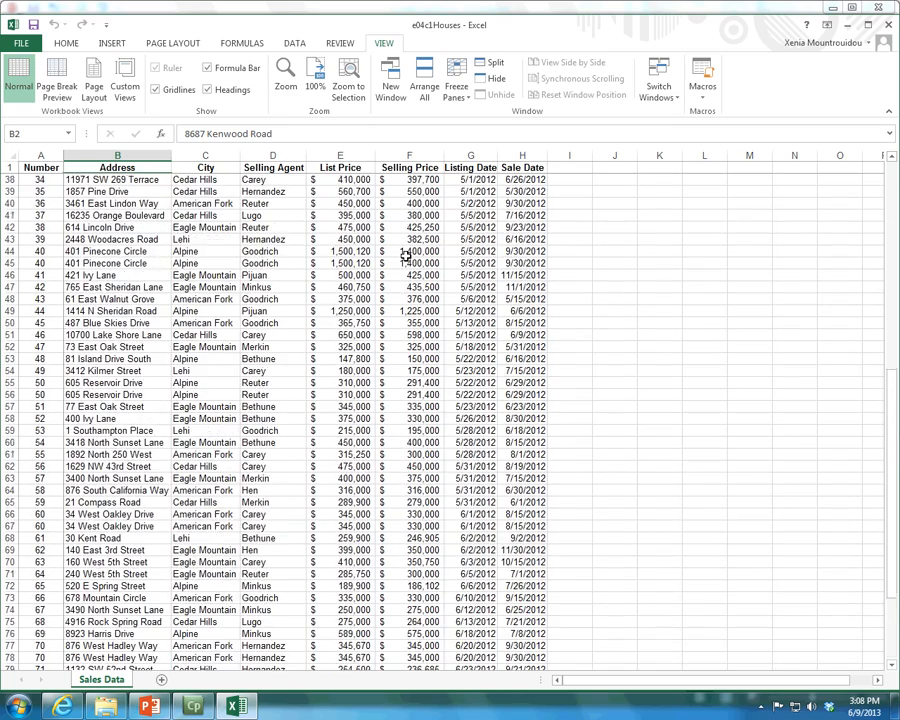
{"action": "scroll", "coordinate": [406, 256], "scroll_direction": "down", "scroll_amount": 2}
{"action": "left_click_drag", "start_coordinate": [822, 684], "coordinate": [700, 676]}
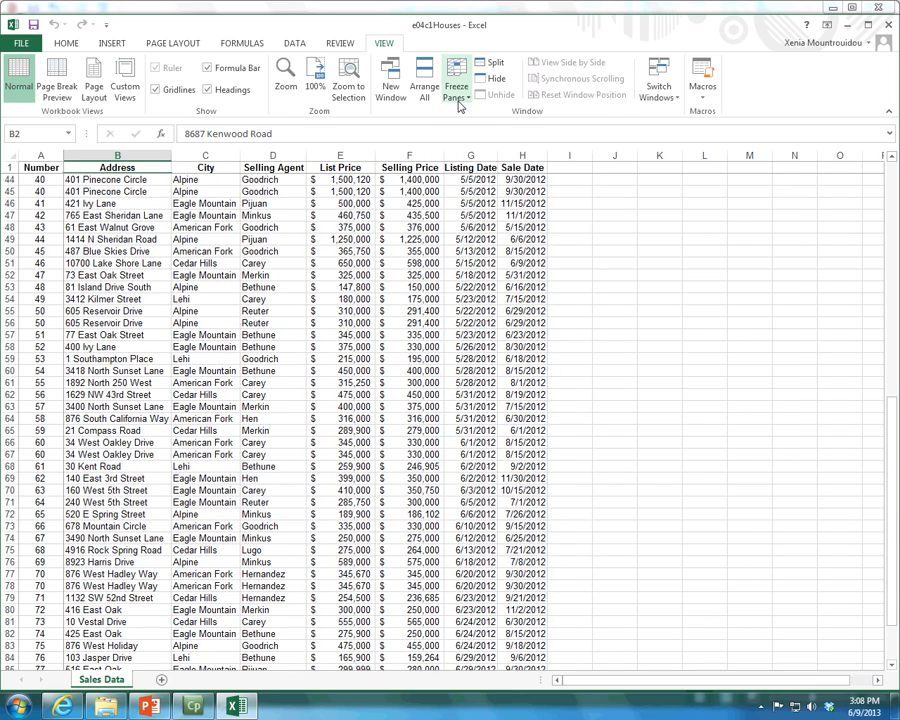
{"action": "scroll", "coordinate": [439, 322], "scroll_direction": "up", "scroll_amount": 14}
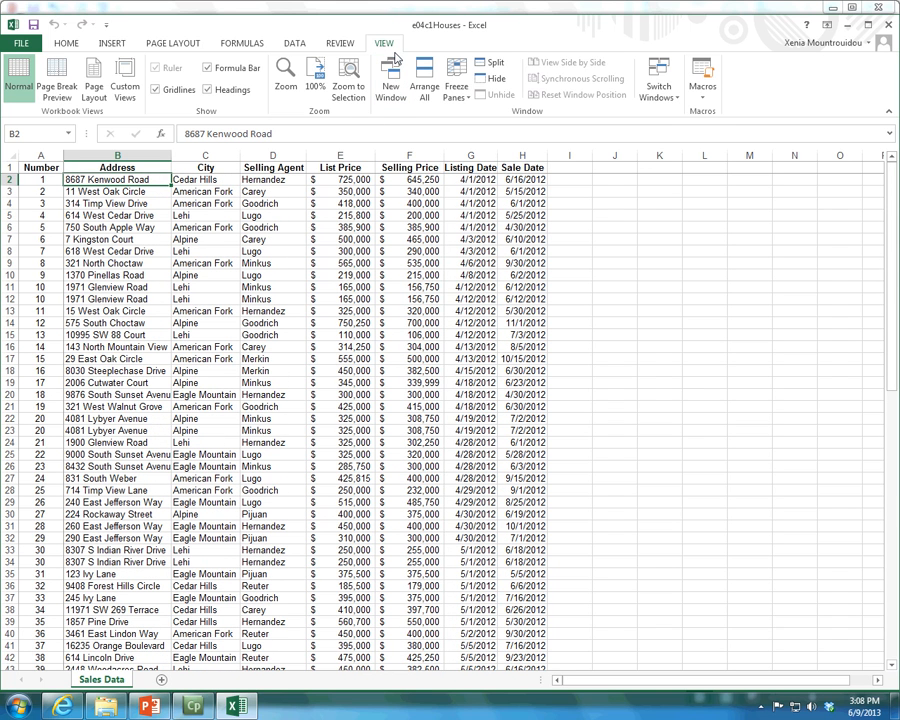
Preview the Sales Data printout in a maximized window and examine its pages up to page 3
{"action": "left_click", "coordinate": [21, 43]}
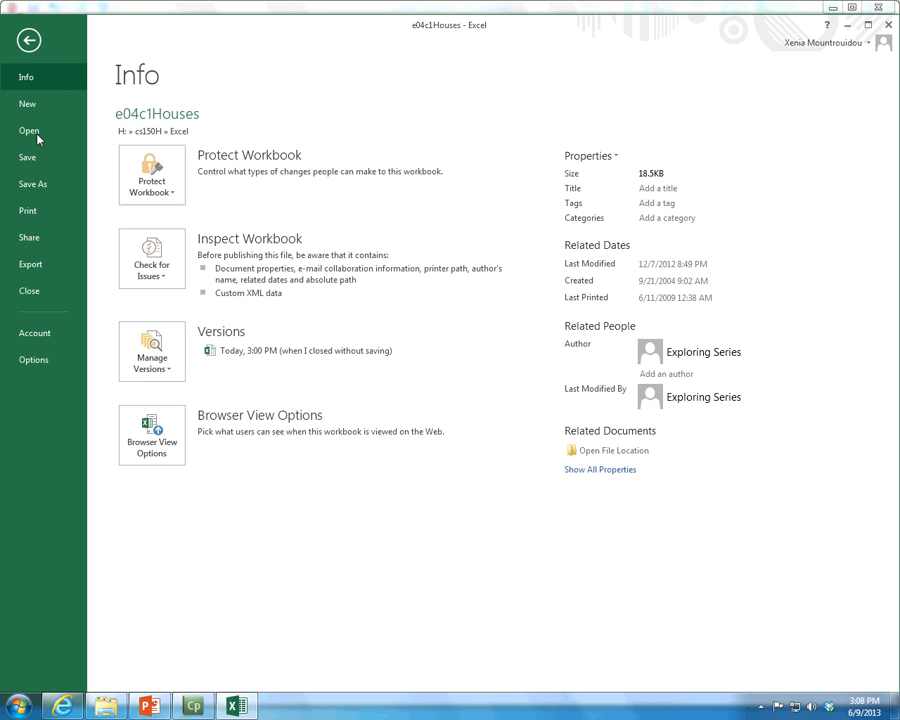
{"action": "left_click", "coordinate": [39, 219]}
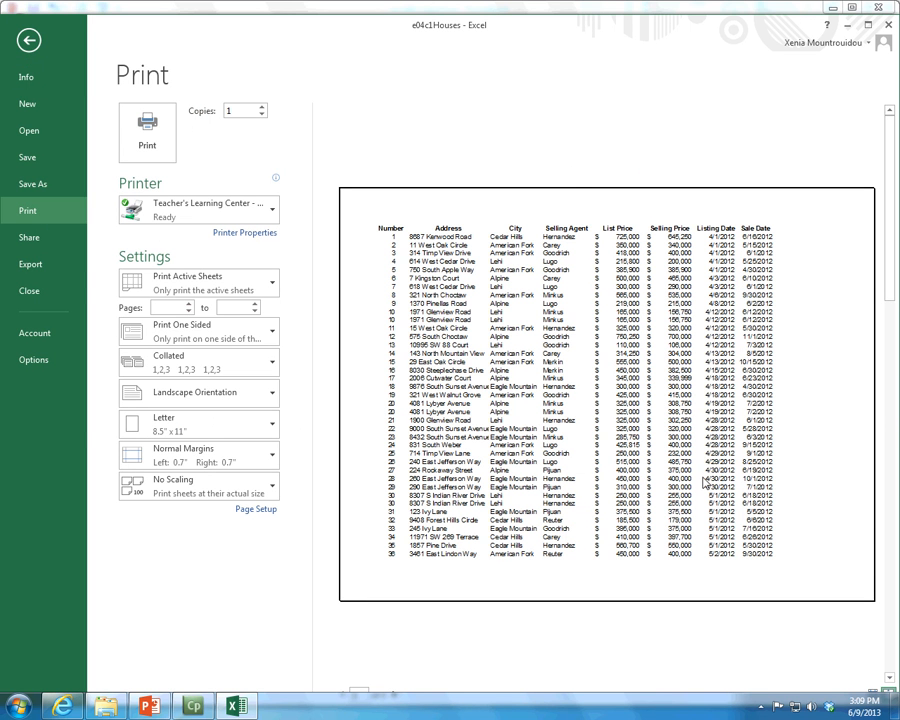
{"action": "left_click", "coordinate": [868, 25]}
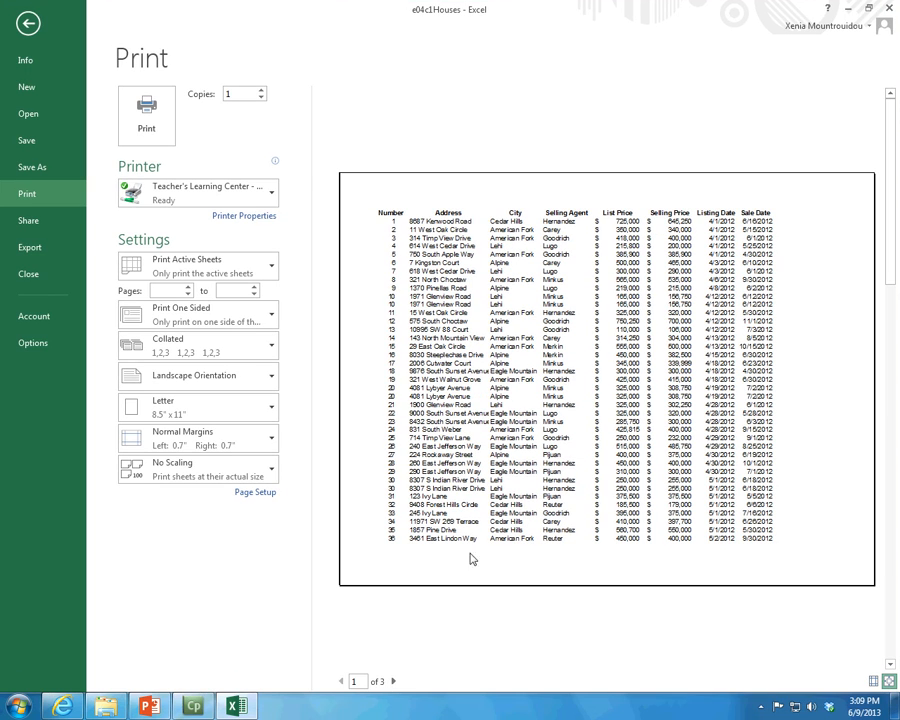
{"action": "left_click", "coordinate": [394, 681]}
{"action": "left_click", "coordinate": [394, 681]}
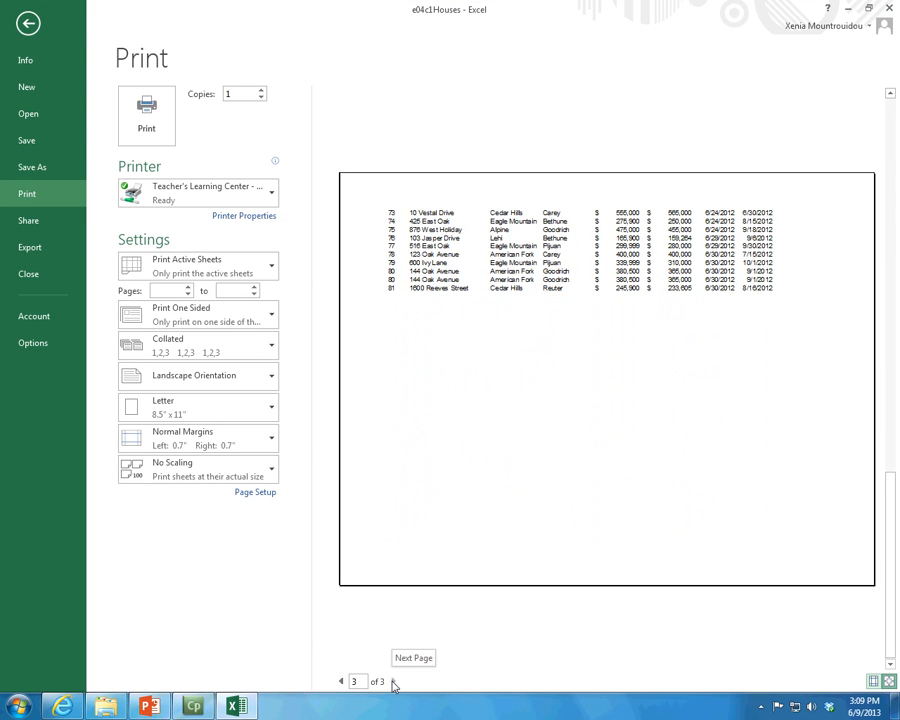
Try scaling the printout with Fit Sheet on One Page and restore No Scaling
{"action": "left_click", "coordinate": [196, 478]}
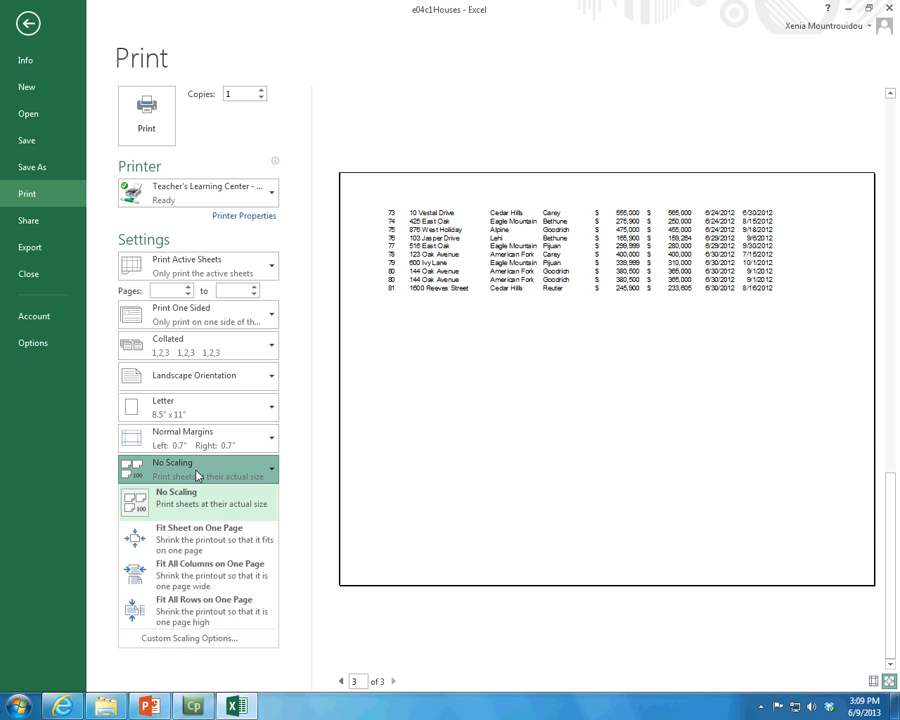
{"action": "left_click", "coordinate": [190, 529]}
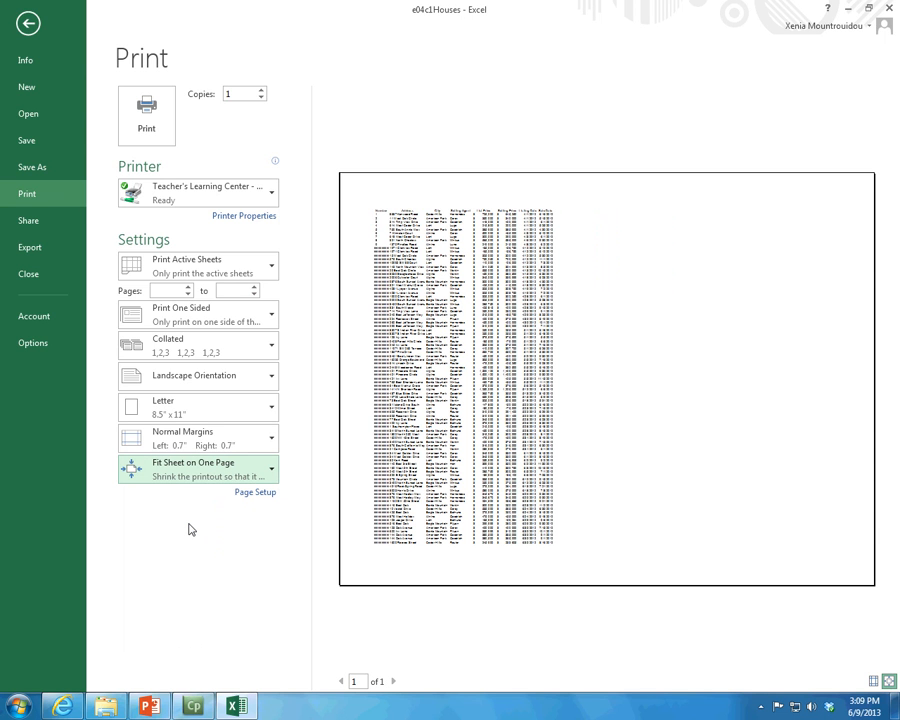
{"action": "left_click", "coordinate": [207, 476]}
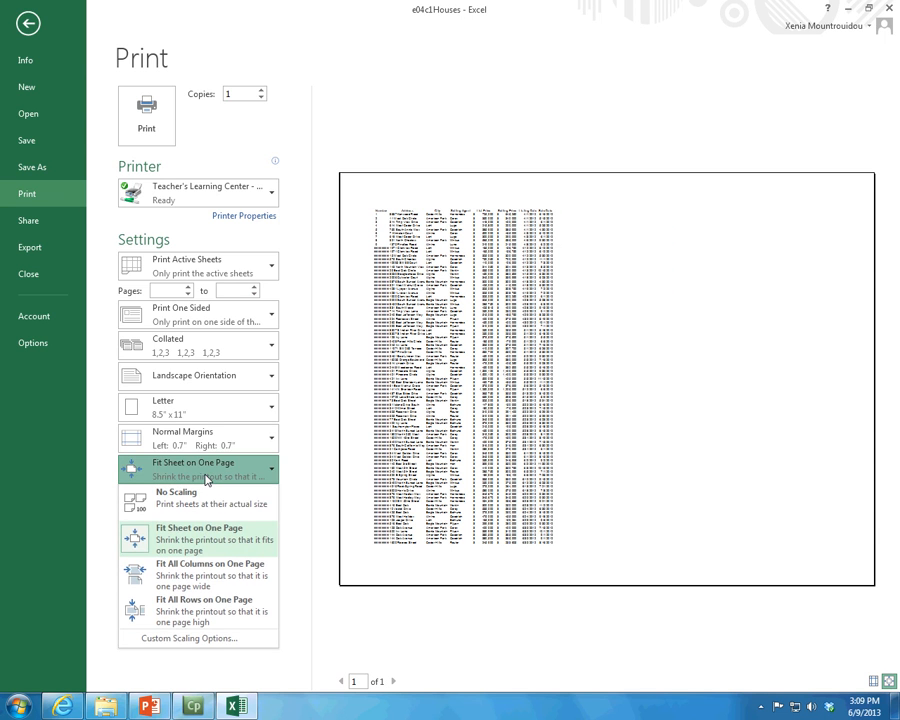
{"action": "left_click", "coordinate": [206, 497]}
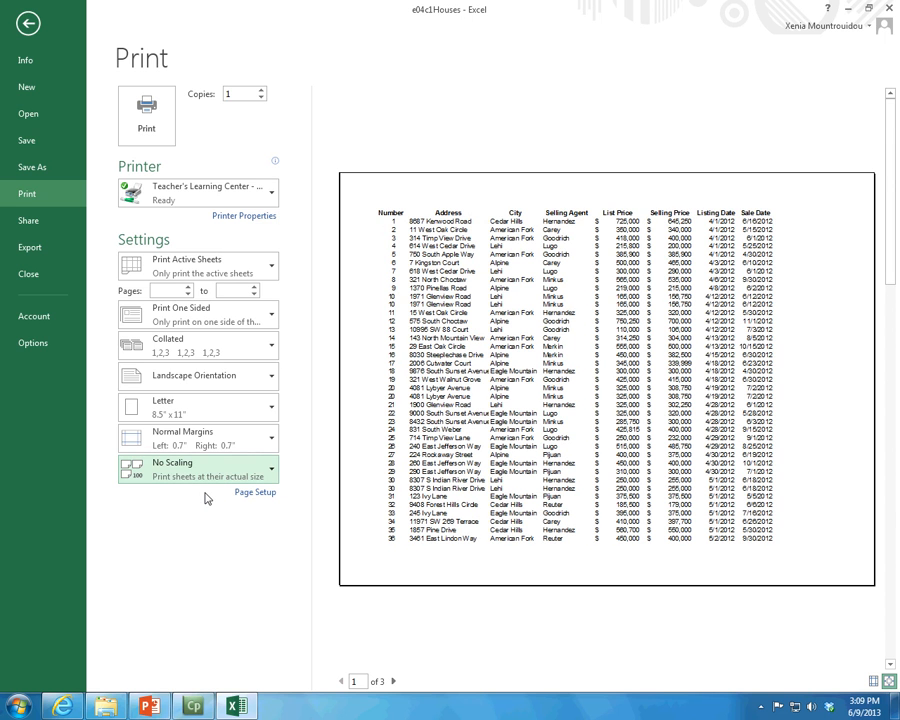
{"action": "left_click", "coordinate": [27, 22]}
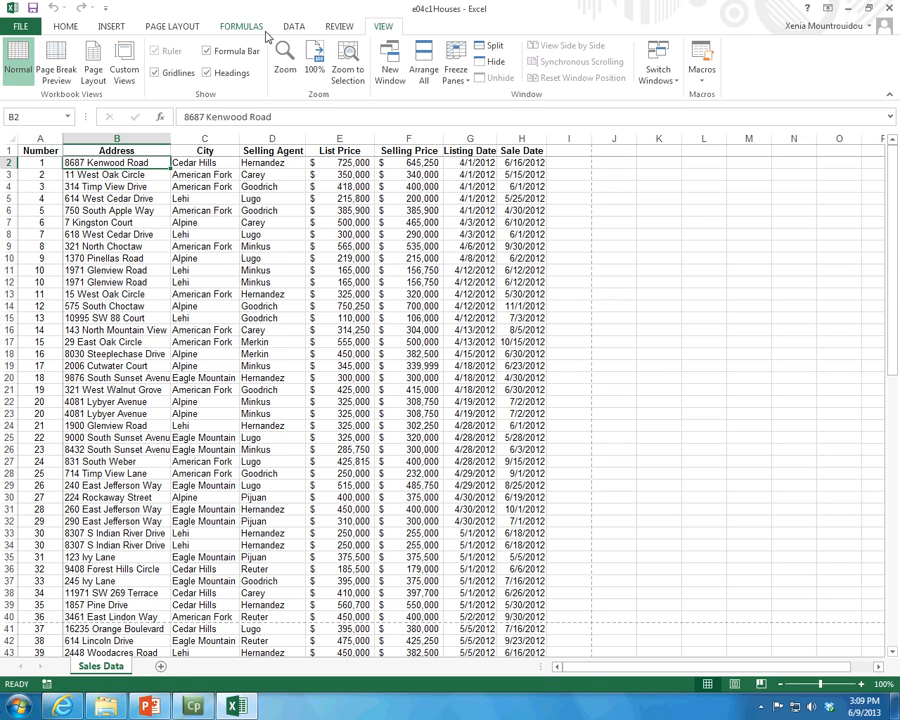
{"action": "left_click", "coordinate": [174, 27]}
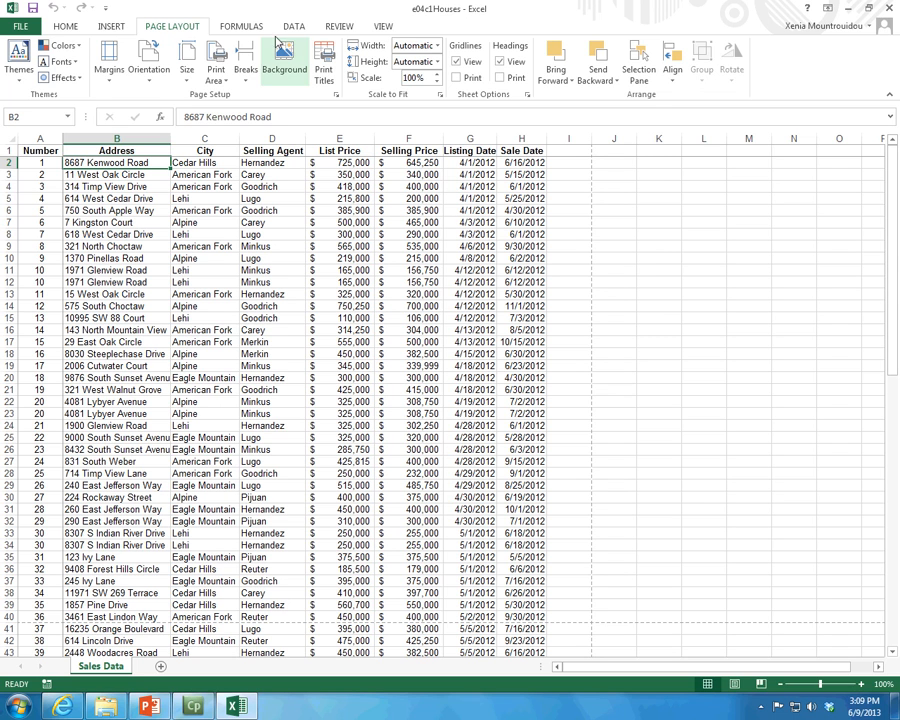
{"action": "left_click", "coordinate": [216, 74]}
{"action": "left_click", "coordinate": [245, 96]}
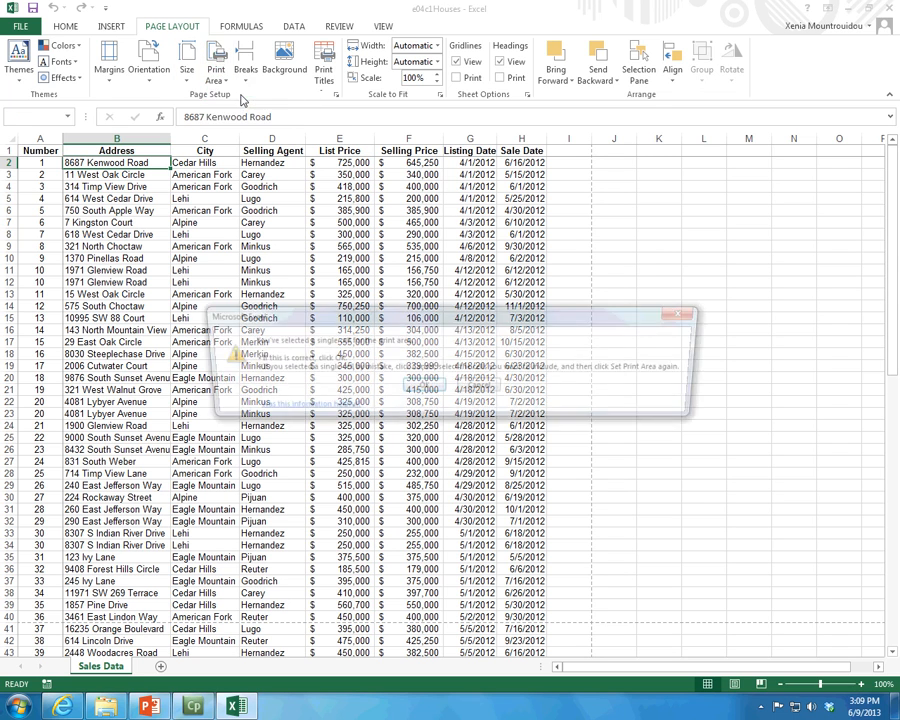
{"action": "left_click", "coordinate": [479, 390]}
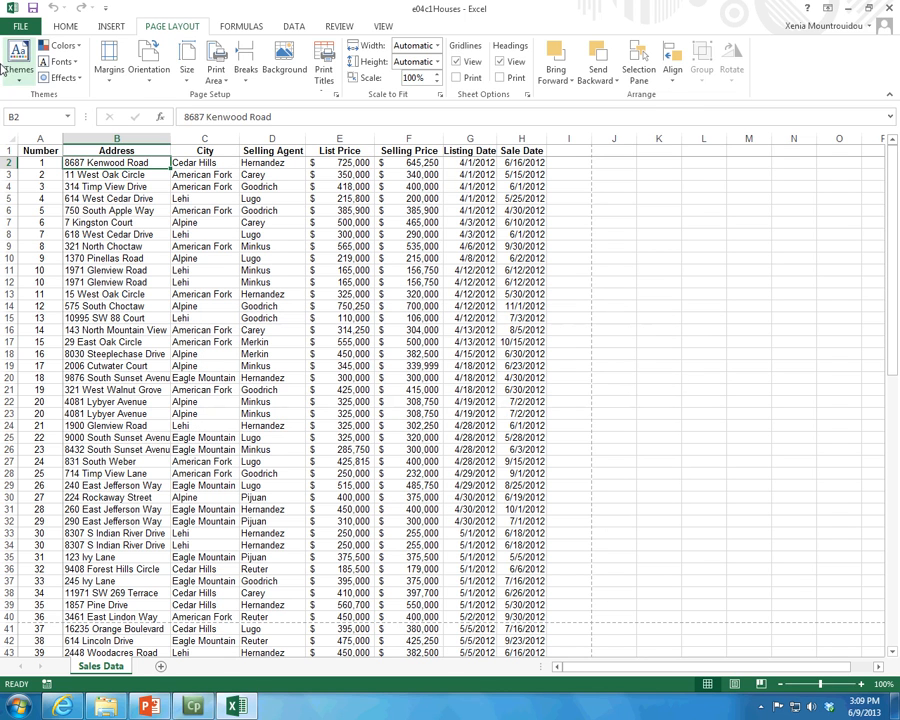
Set the range A1:H30, from the headings through record 27, as the print area
{"action": "left_click_drag", "start_coordinate": [49, 151], "coordinate": [528, 491]}
{"action": "left_click", "coordinate": [216, 62]}
{"action": "left_click", "coordinate": [221, 96]}
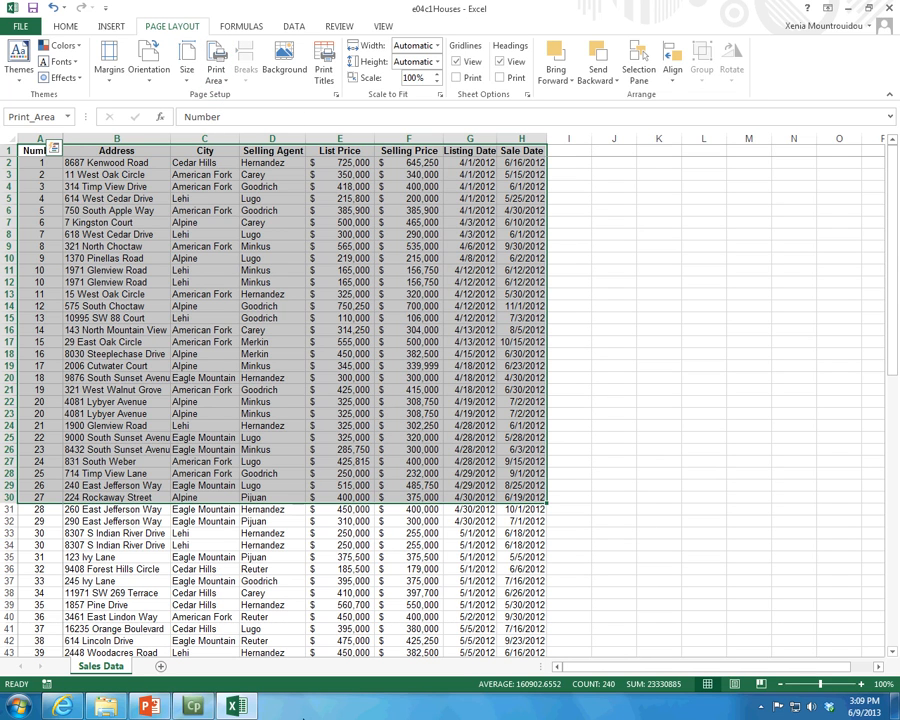
Preview the restricted print area, scale it with Fit Sheet on One Page, and return to the worksheet
{"action": "left_click", "coordinate": [18, 27]}
{"action": "left_click", "coordinate": [57, 197]}
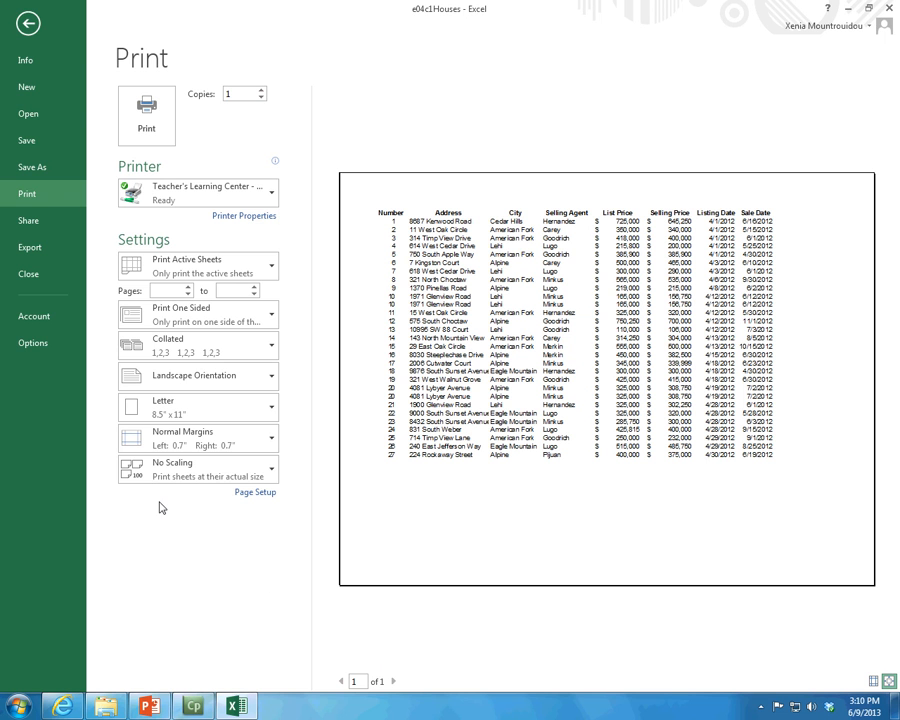
{"action": "left_click", "coordinate": [180, 470]}
{"action": "left_click", "coordinate": [190, 583]}
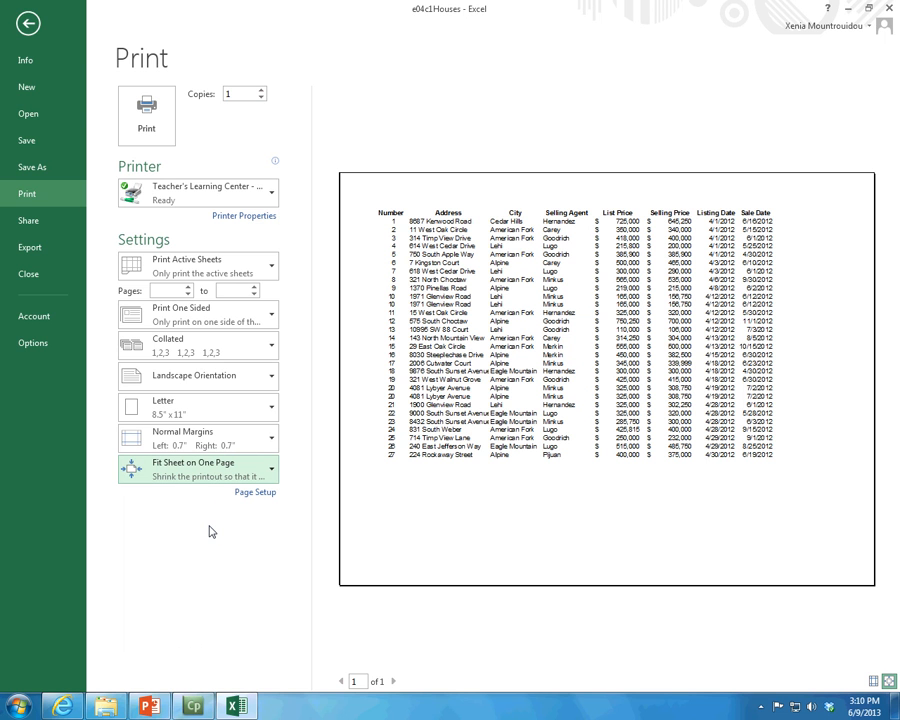
{"action": "left_click", "coordinate": [23, 28]}
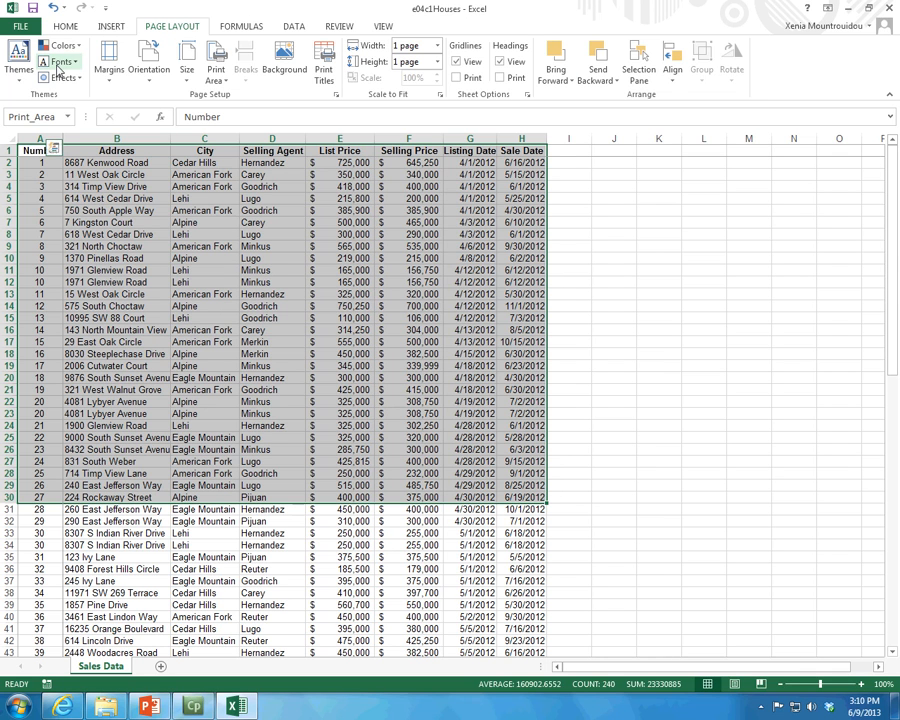
Clear the print area and select cell E17 to drop the range selection
{"action": "left_click", "coordinate": [216, 70]}
{"action": "left_click", "coordinate": [256, 112]}
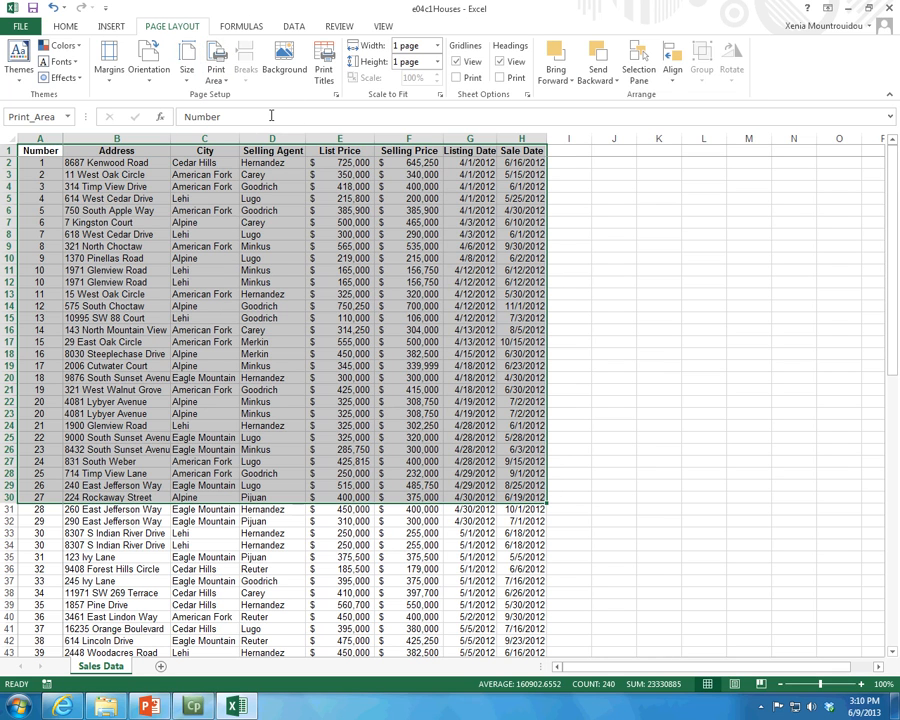
{"action": "left_click", "coordinate": [317, 341]}
{"action": "scroll", "coordinate": [315, 341], "scroll_direction": "down", "scroll_amount": 1}
{"action": "scroll", "coordinate": [58, 170], "scroll_direction": "up", "scroll_amount": 1}
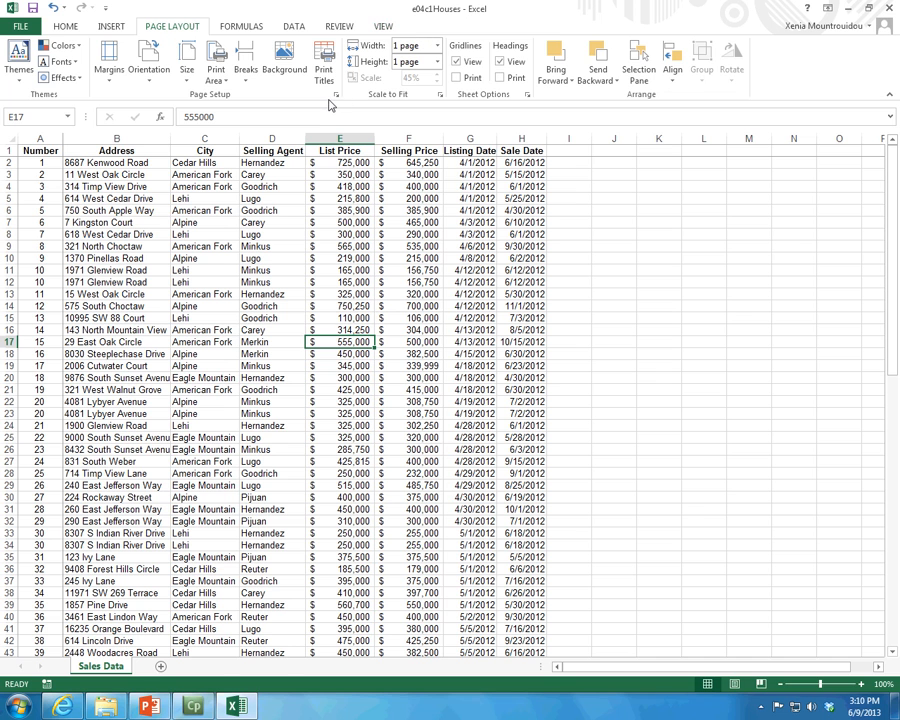
Preview the full Sales Data printout and set its scaling to No Scaling
{"action": "left_click", "coordinate": [20, 25]}
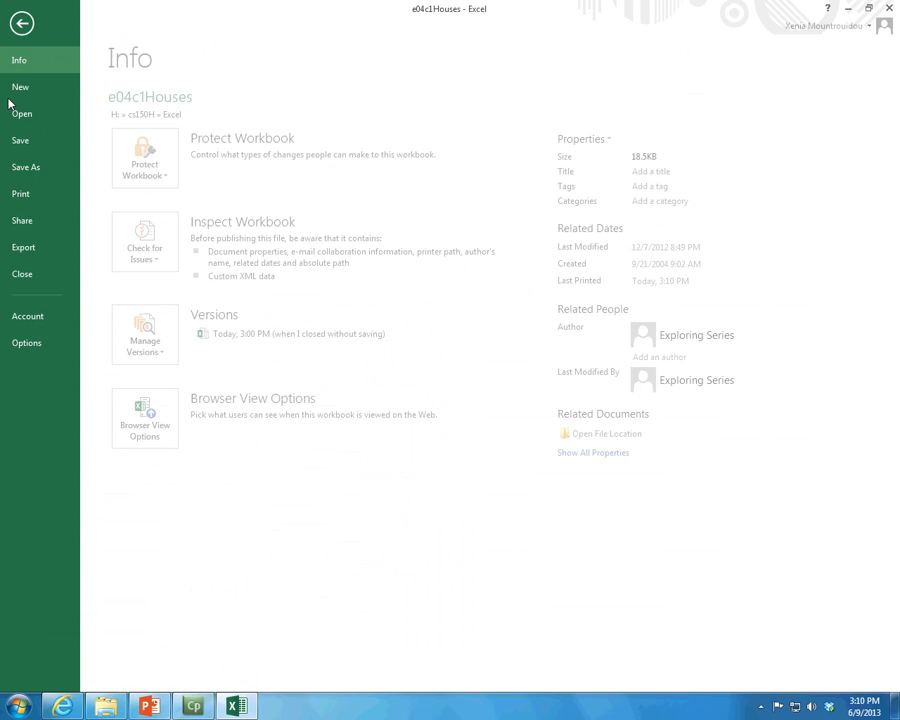
{"action": "left_click", "coordinate": [28, 193]}
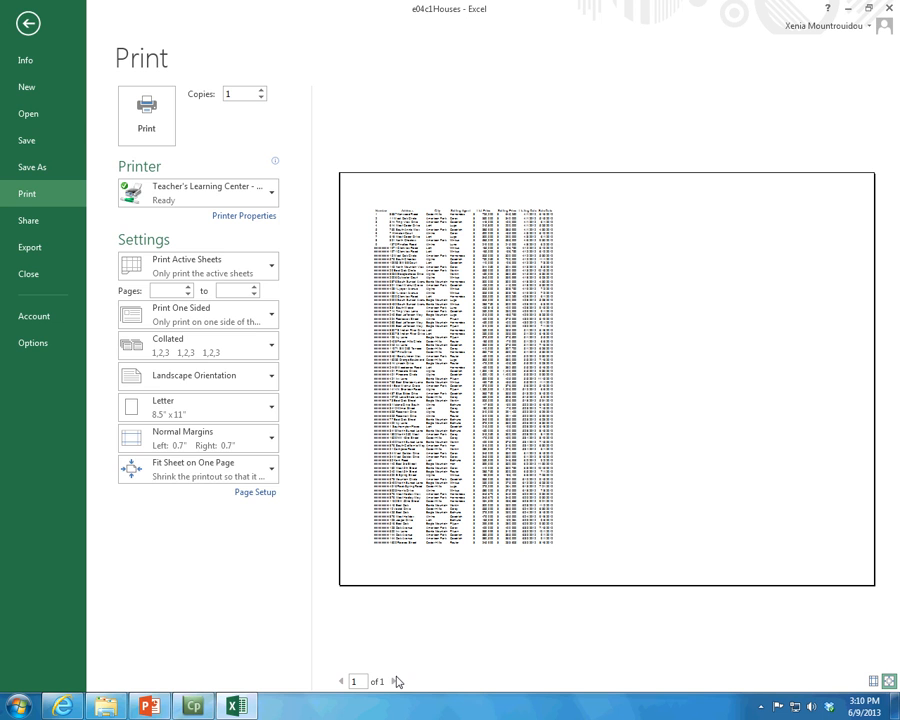
{"action": "left_click", "coordinate": [224, 470]}
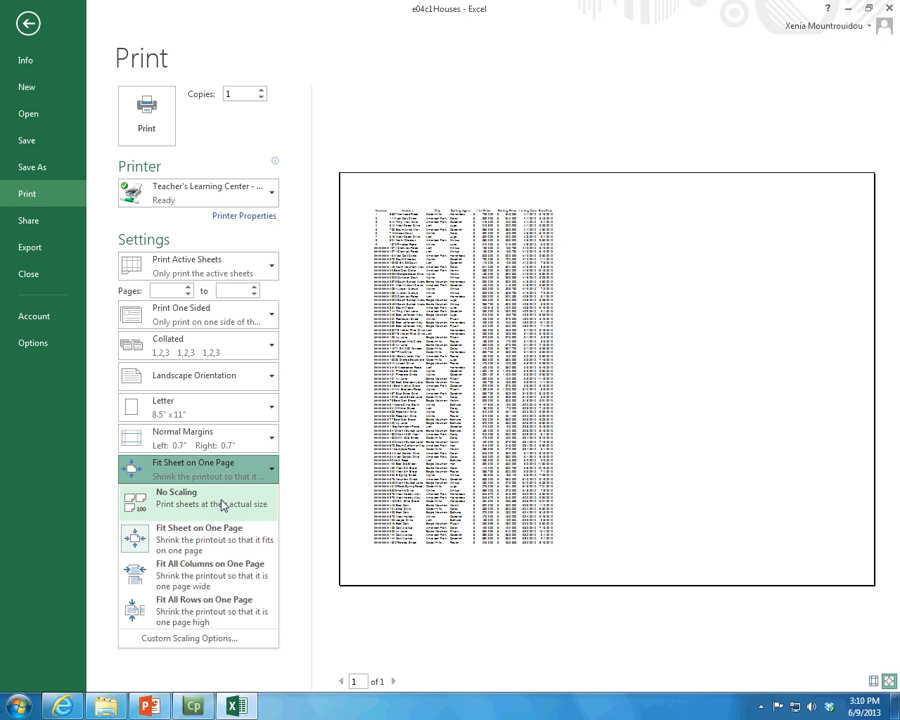
{"action": "left_click", "coordinate": [224, 505]}
Examine pages 1 to 3 of the print preview for column headings, then return to the worksheet
{"action": "left_click", "coordinate": [395, 681]}
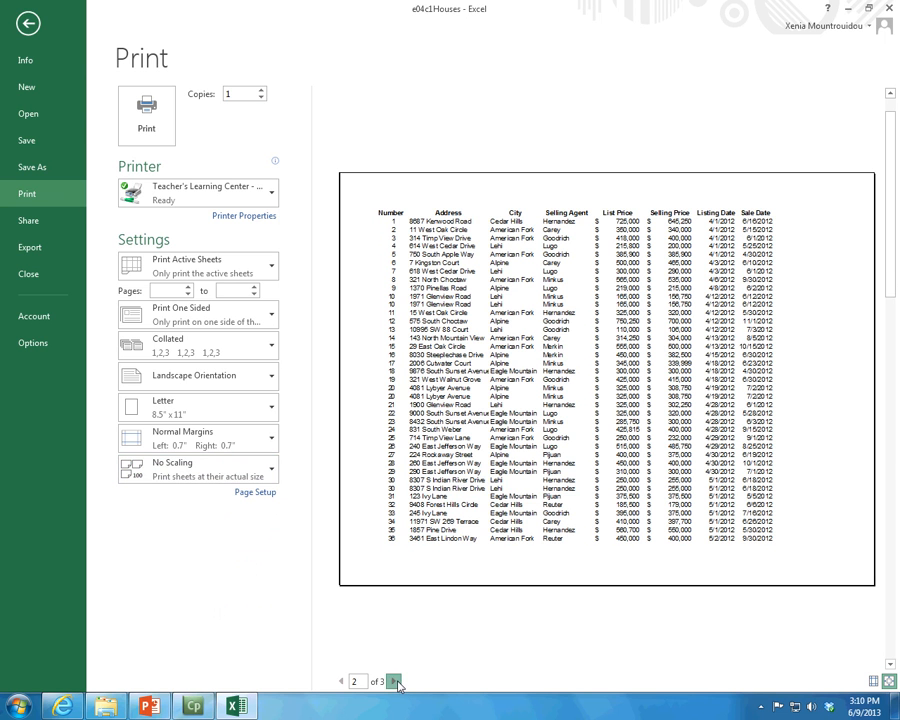
{"action": "left_click", "coordinate": [395, 681]}
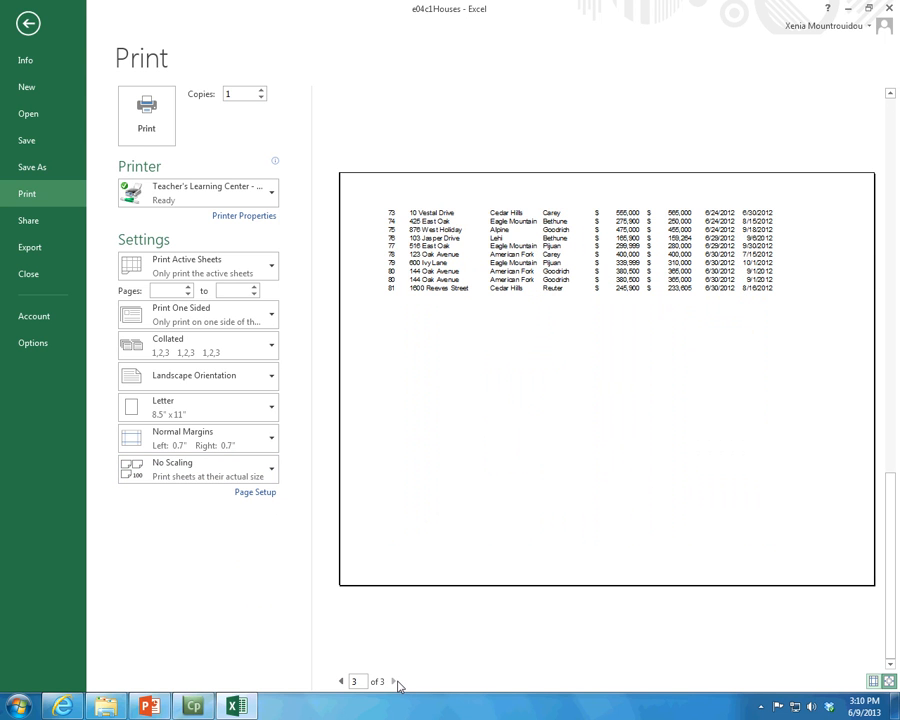
{"action": "left_click", "coordinate": [342, 681]}
{"action": "left_click", "coordinate": [342, 681]}
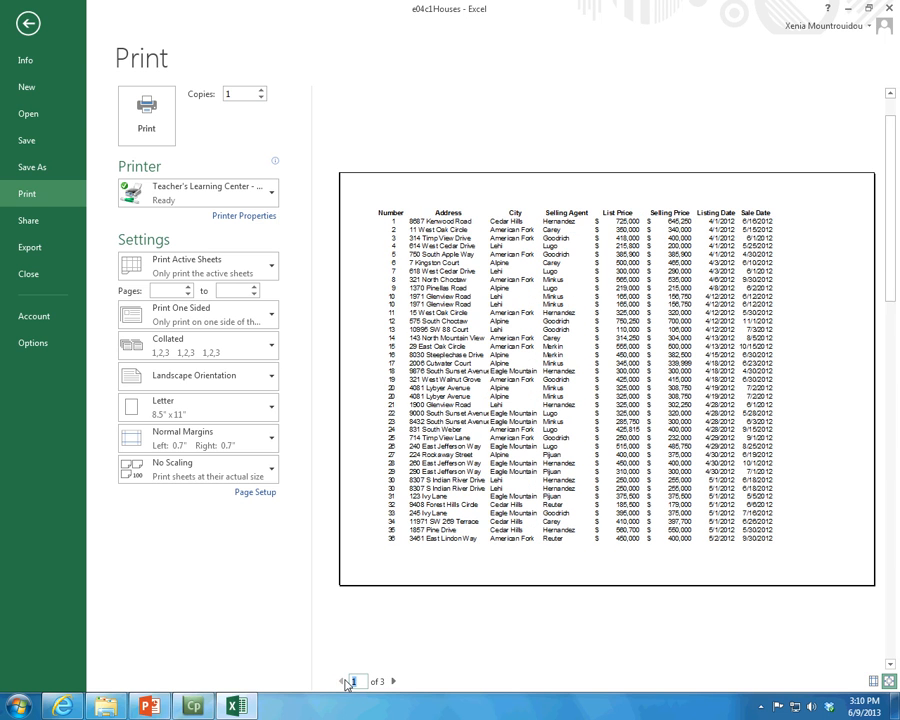
{"action": "left_click", "coordinate": [395, 681]}
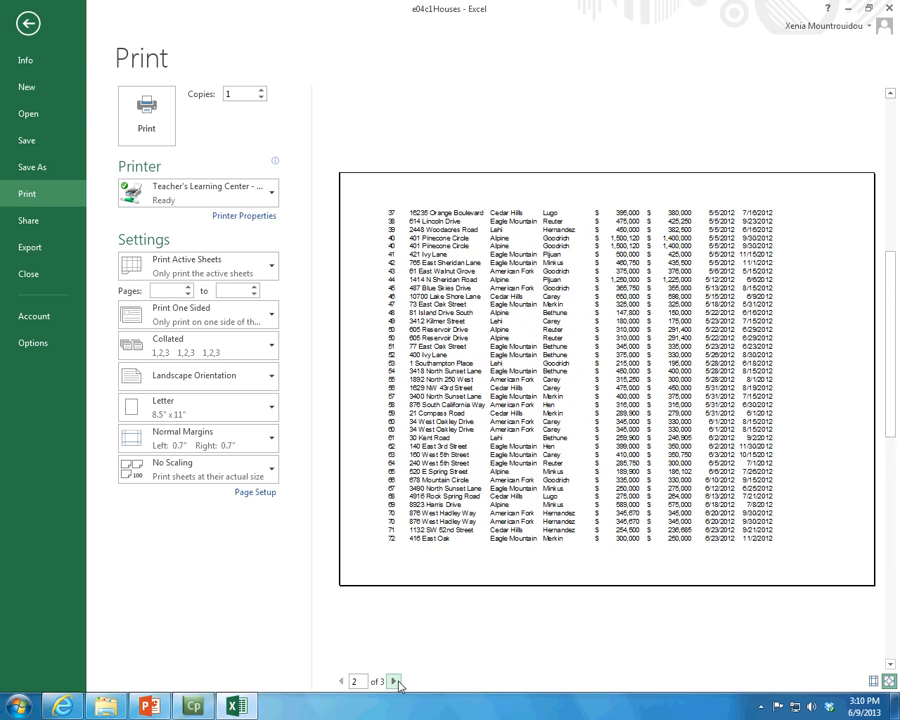
{"action": "left_click", "coordinate": [395, 681]}
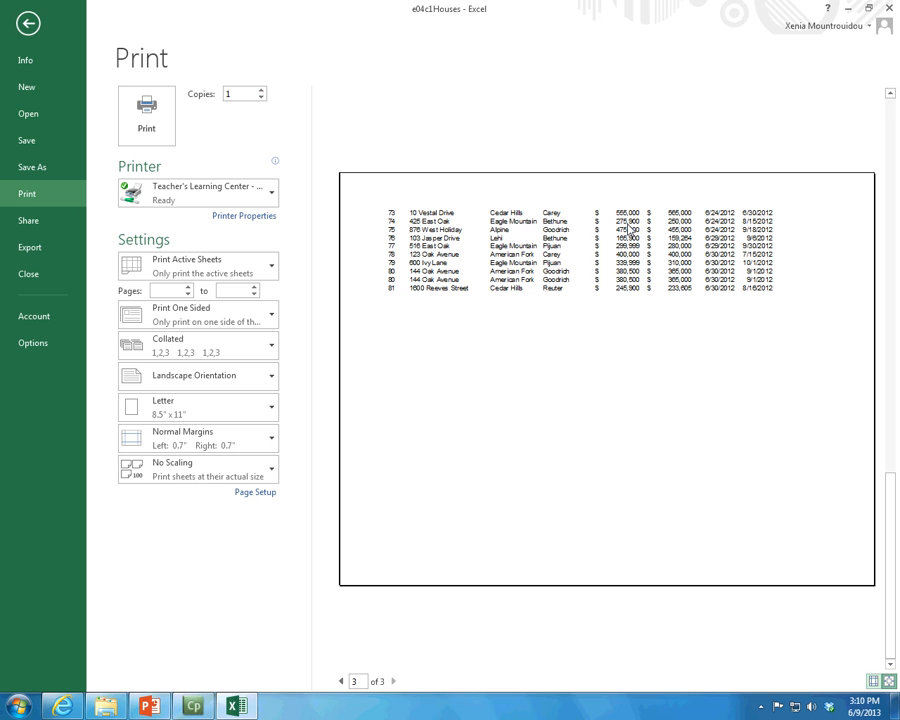
{"action": "left_click", "coordinate": [340, 681]}
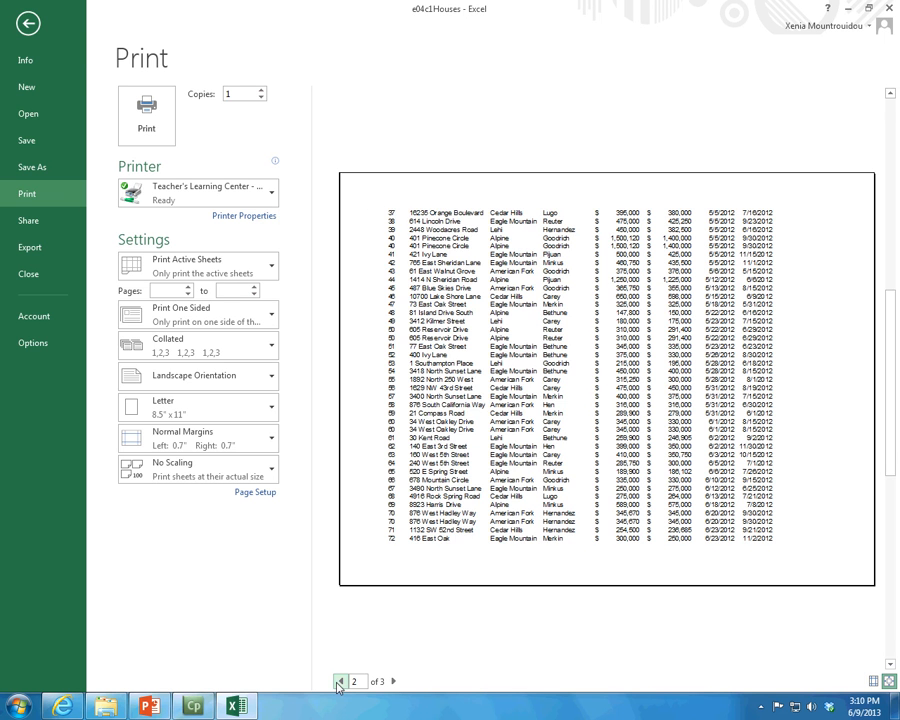
{"action": "left_click", "coordinate": [340, 681]}
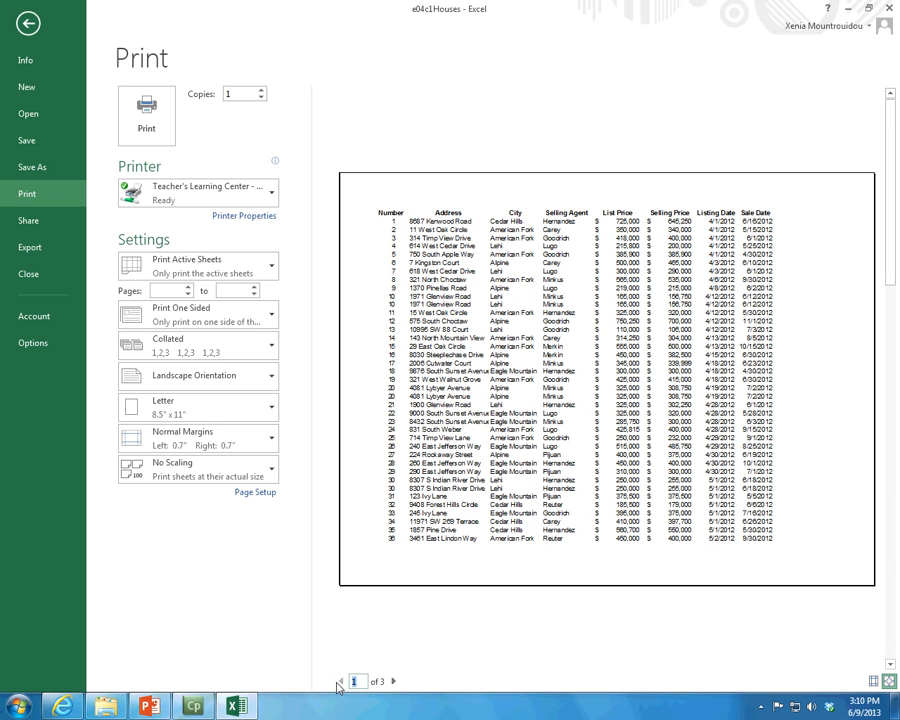
{"action": "left_click", "coordinate": [43, 19]}
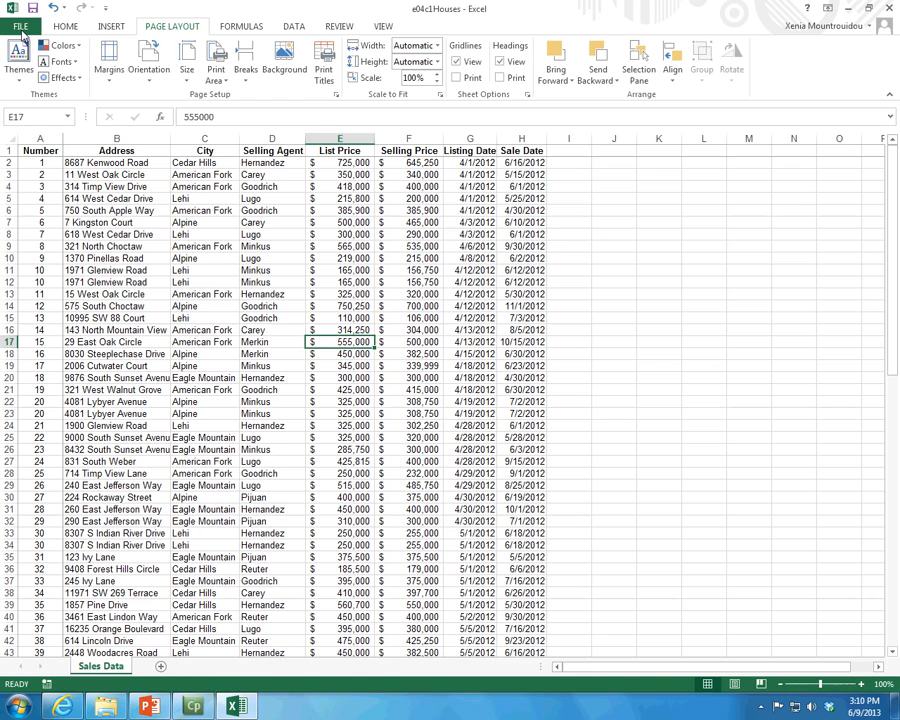
Set the print titles to repeat row $1:$1 at the top and column $A:$A at the left
{"action": "left_click", "coordinate": [325, 70]}
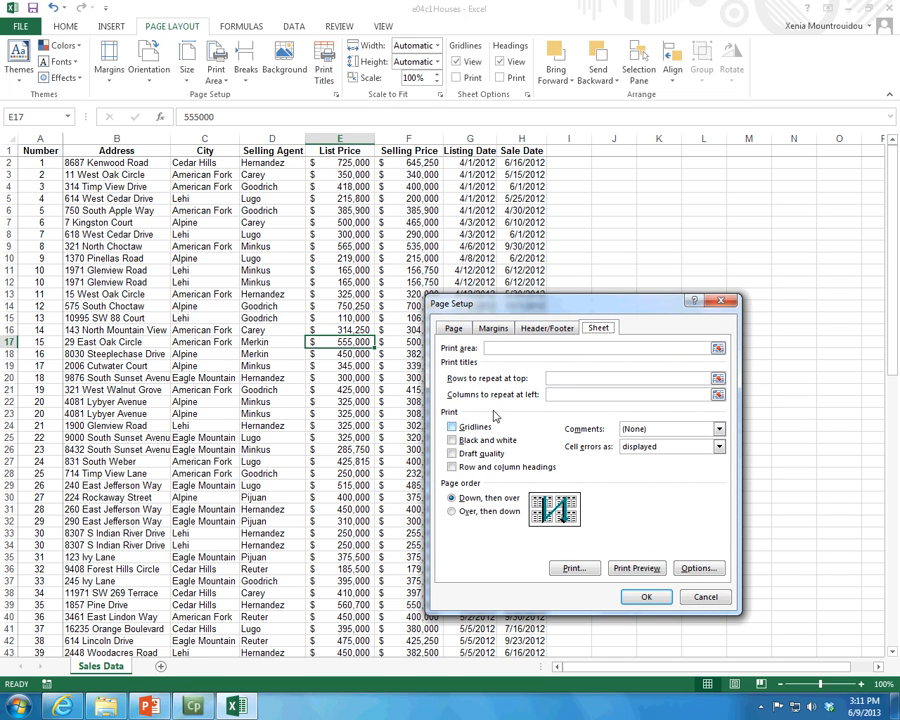
{"action": "left_click", "coordinate": [718, 378]}
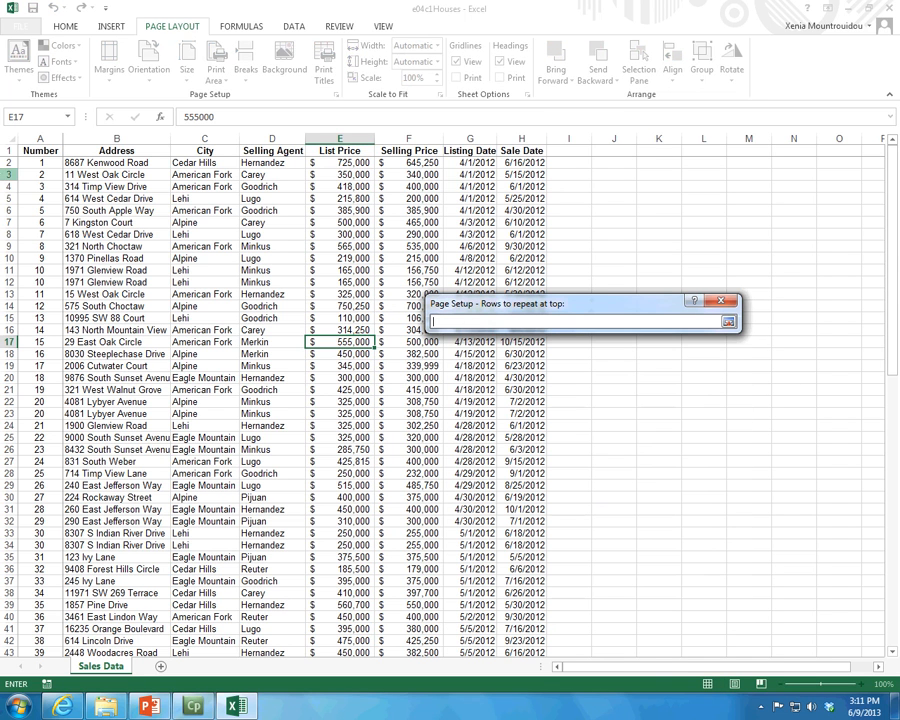
{"action": "left_click", "coordinate": [8, 150]}
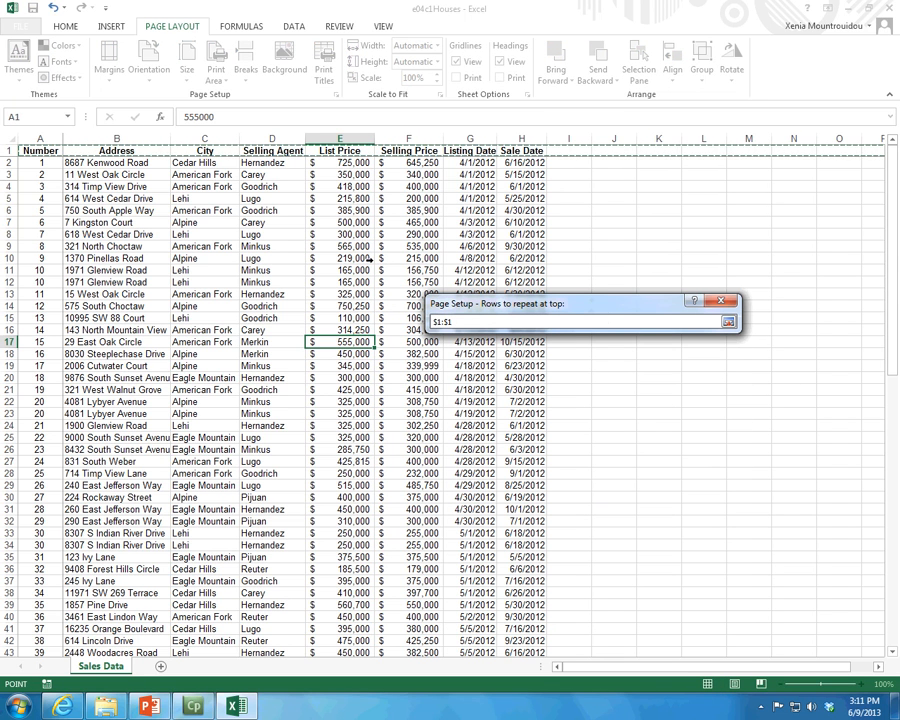
{"action": "left_click", "coordinate": [729, 322]}
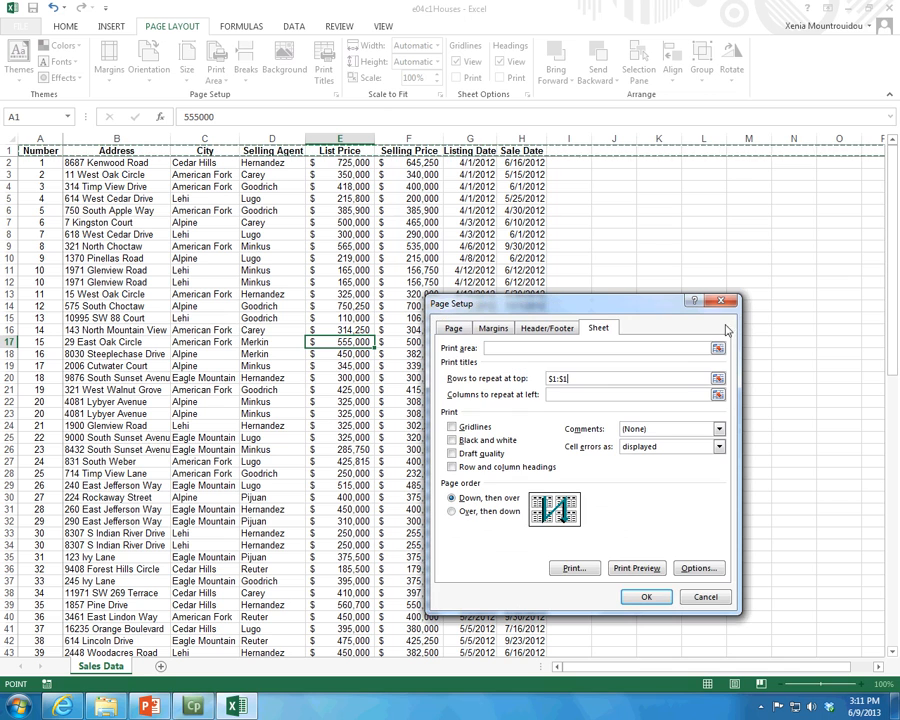
{"action": "left_click", "coordinate": [667, 394]}
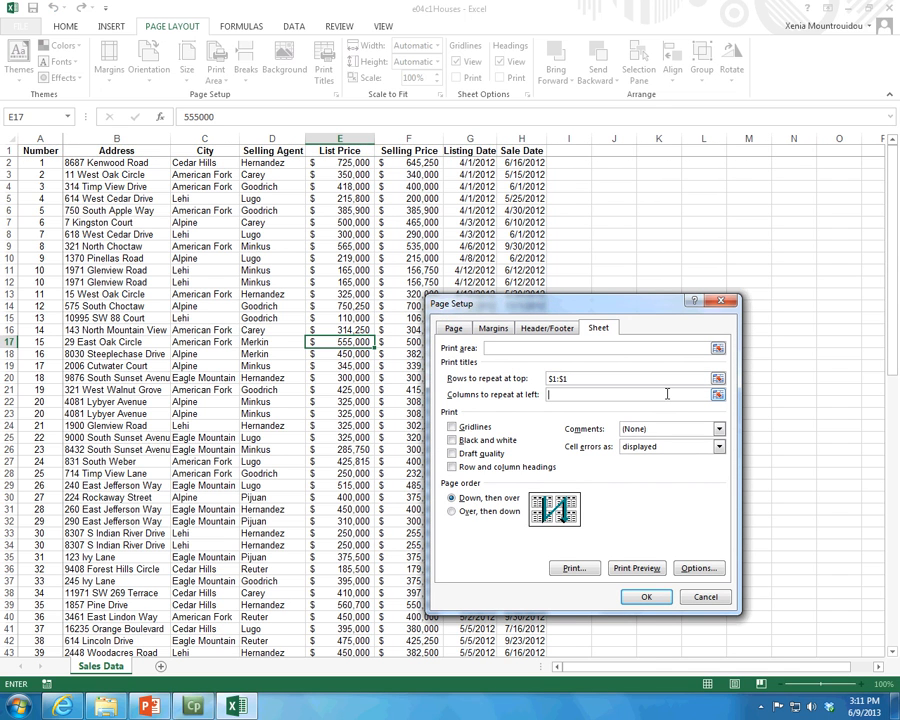
{"action": "left_click", "coordinate": [40, 138]}
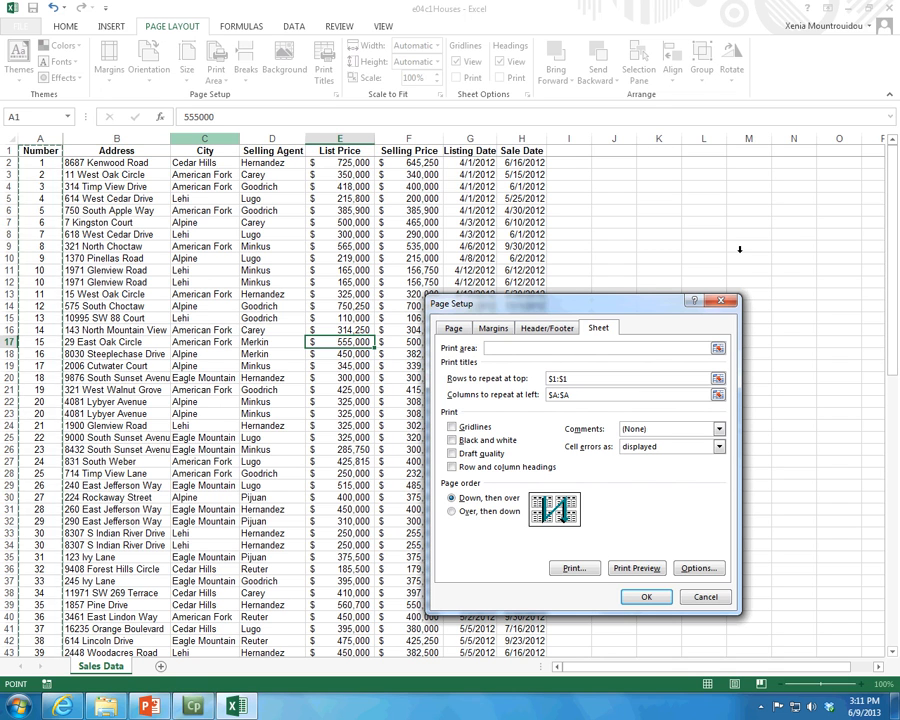
{"action": "left_click", "coordinate": [640, 599]}
Try the Over, then down page order, restore Down, then over, and apply the page setup
{"action": "left_click", "coordinate": [452, 512]}
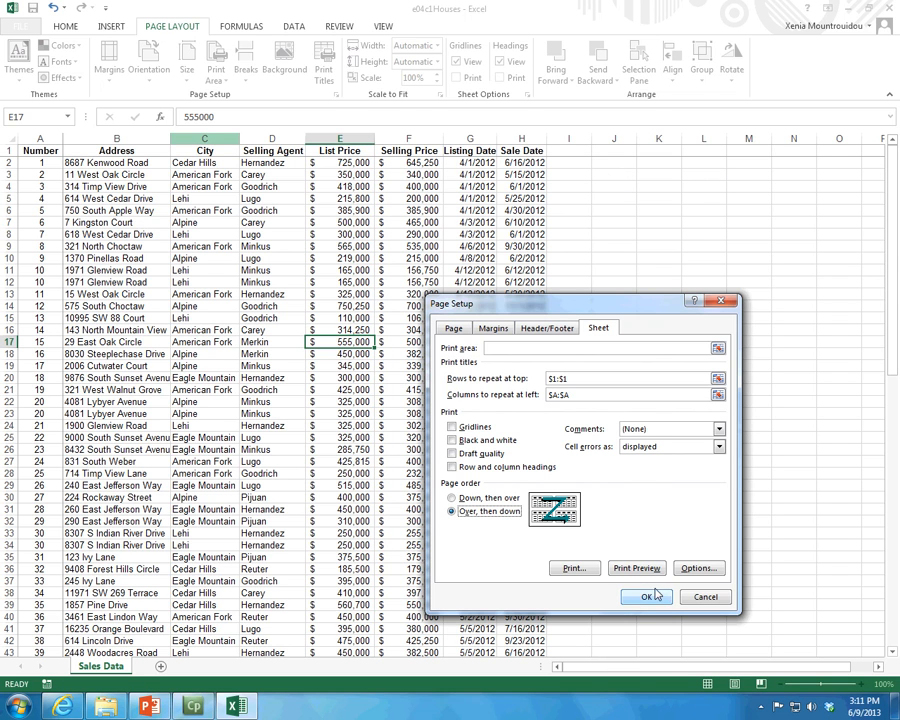
{"action": "left_click", "coordinate": [460, 499]}
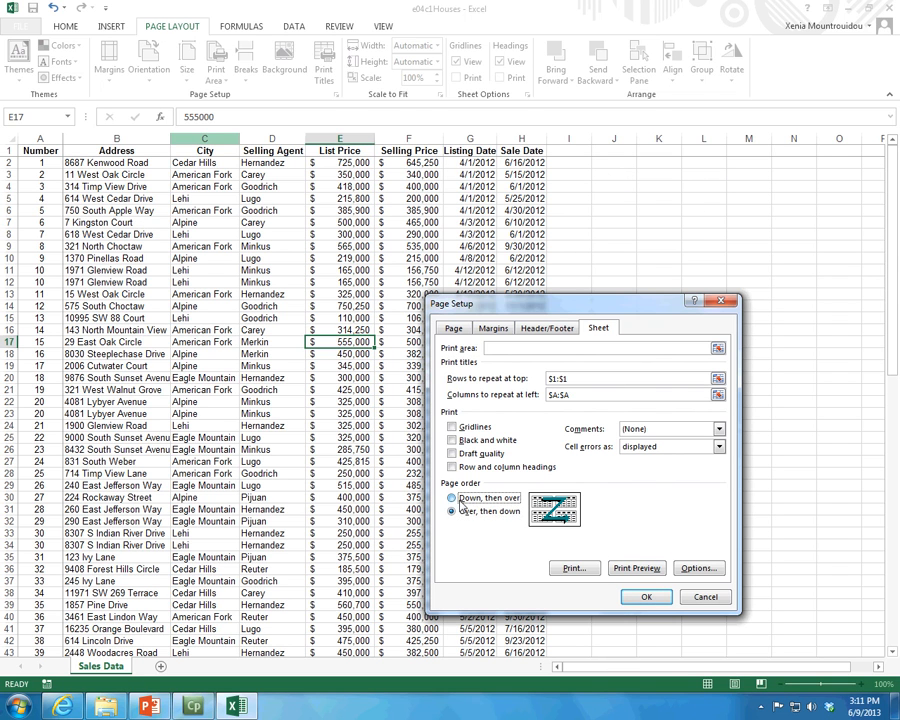
{"action": "left_click", "coordinate": [646, 597]}
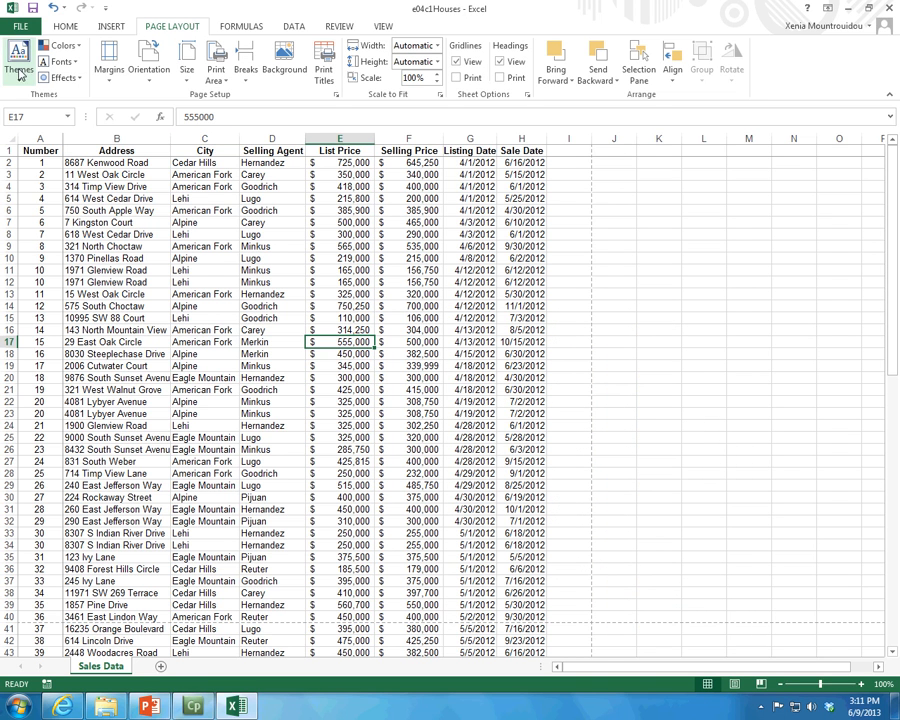
Check the repeated titles on print preview pages 1 to 3 and return to the worksheet
{"action": "left_click", "coordinate": [28, 25]}
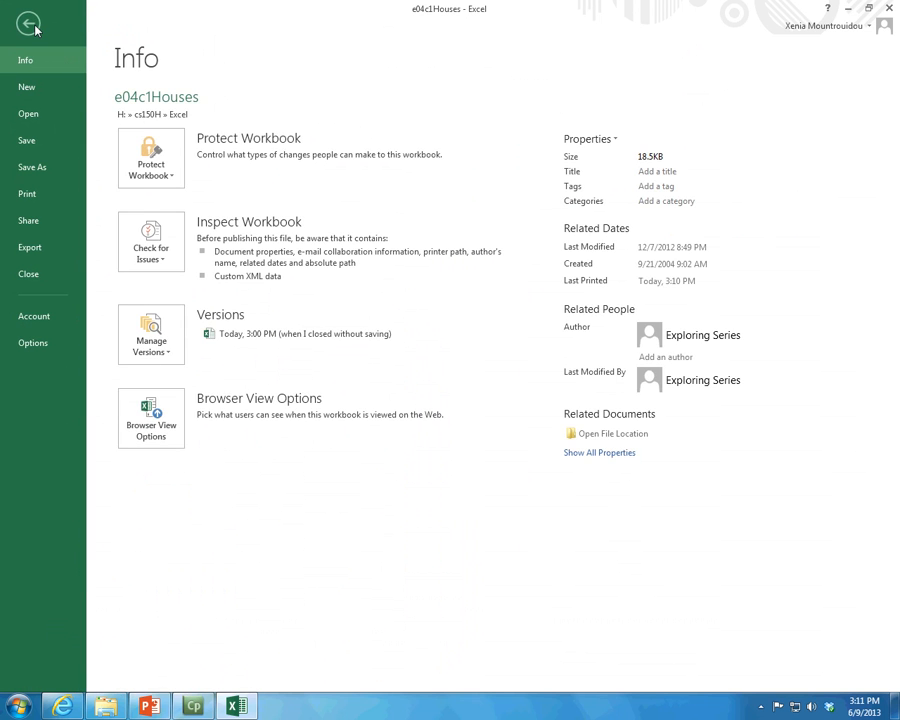
{"action": "left_click", "coordinate": [28, 193]}
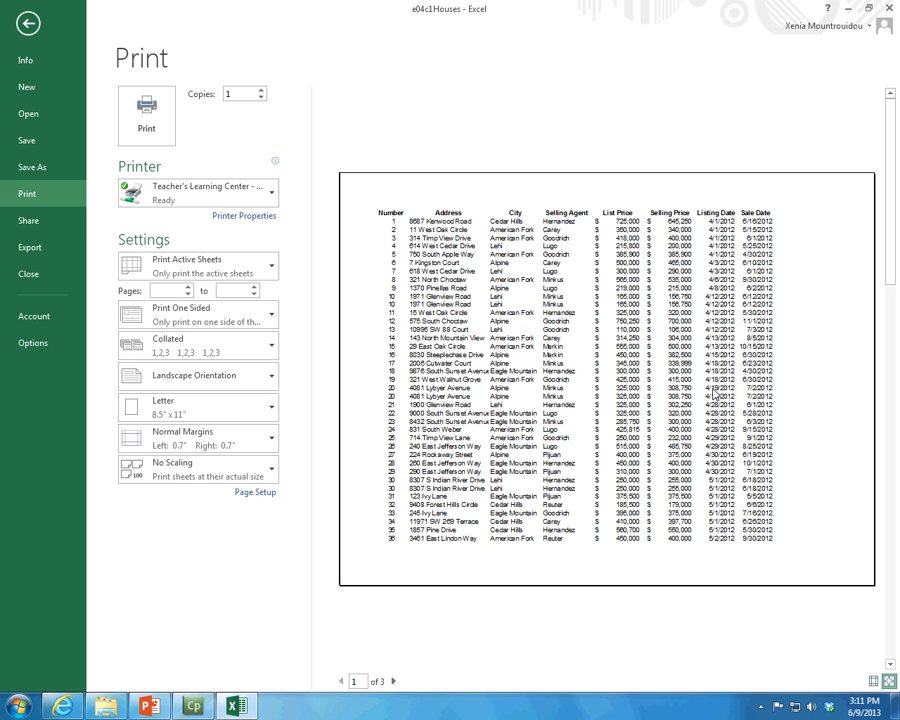
{"action": "left_click", "coordinate": [393, 682]}
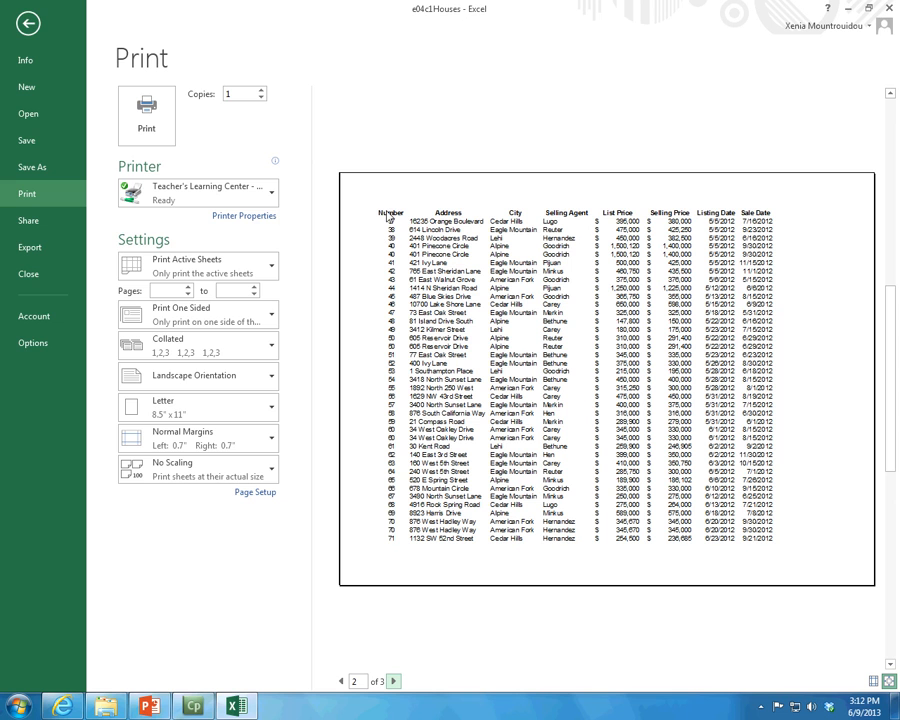
{"action": "left_click", "coordinate": [393, 682]}
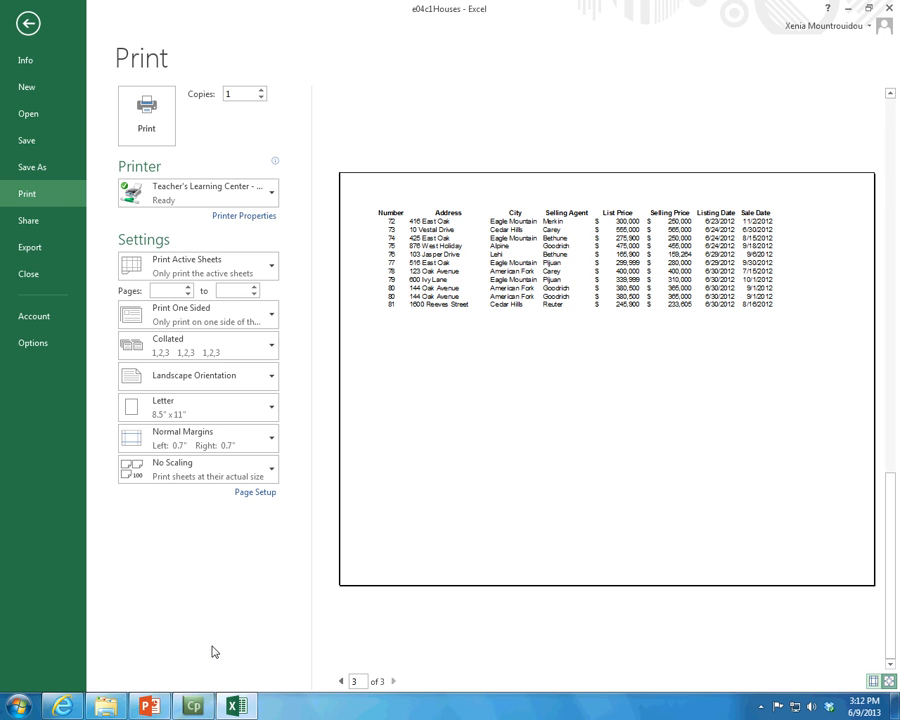
{"action": "left_click", "coordinate": [28, 22]}
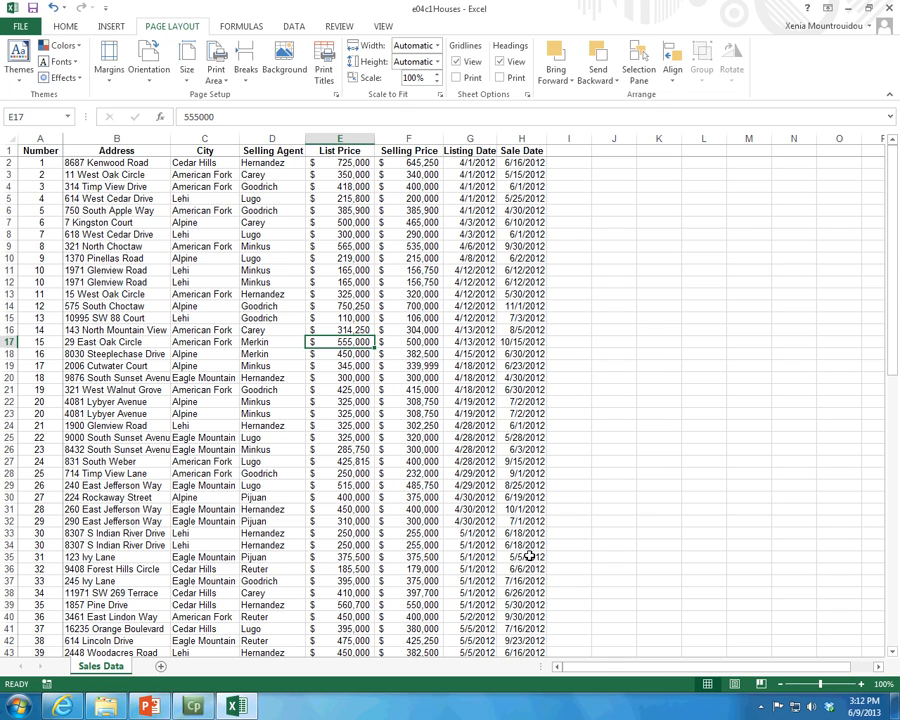
{"action": "left_click", "coordinate": [9, 147]}
{"action": "left_click_drag", "start_coordinate": [40, 152], "coordinate": [526, 498]}
{"action": "left_click", "coordinate": [526, 498]}
{"action": "scroll", "coordinate": [464, 620], "scroll_direction": "up", "scroll_amount": 3}
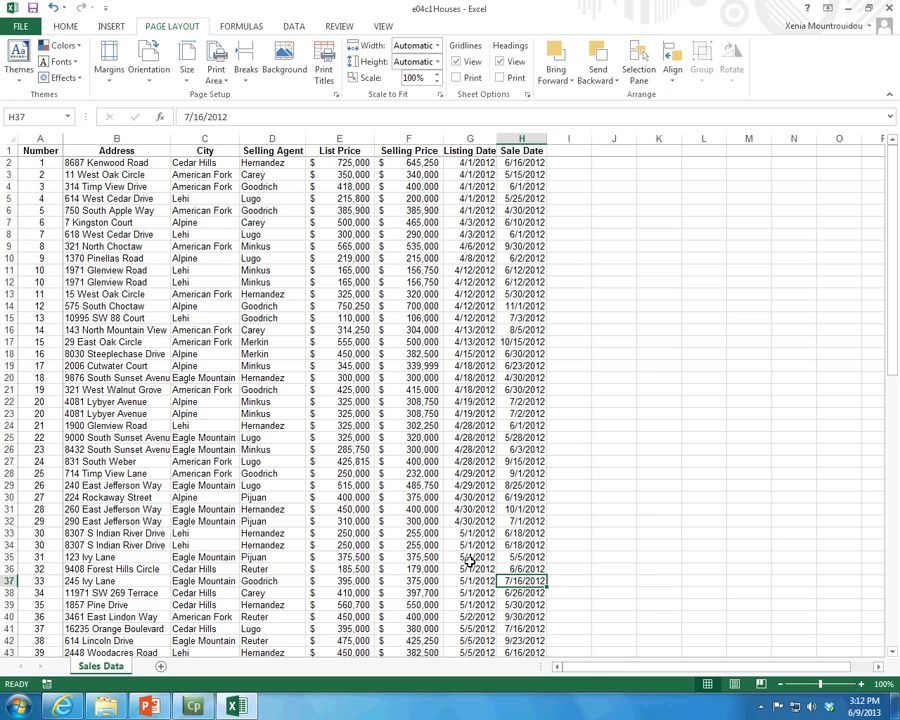
Unfreeze the panes of the Sales Data worksheet
{"action": "left_click", "coordinate": [383, 26]}
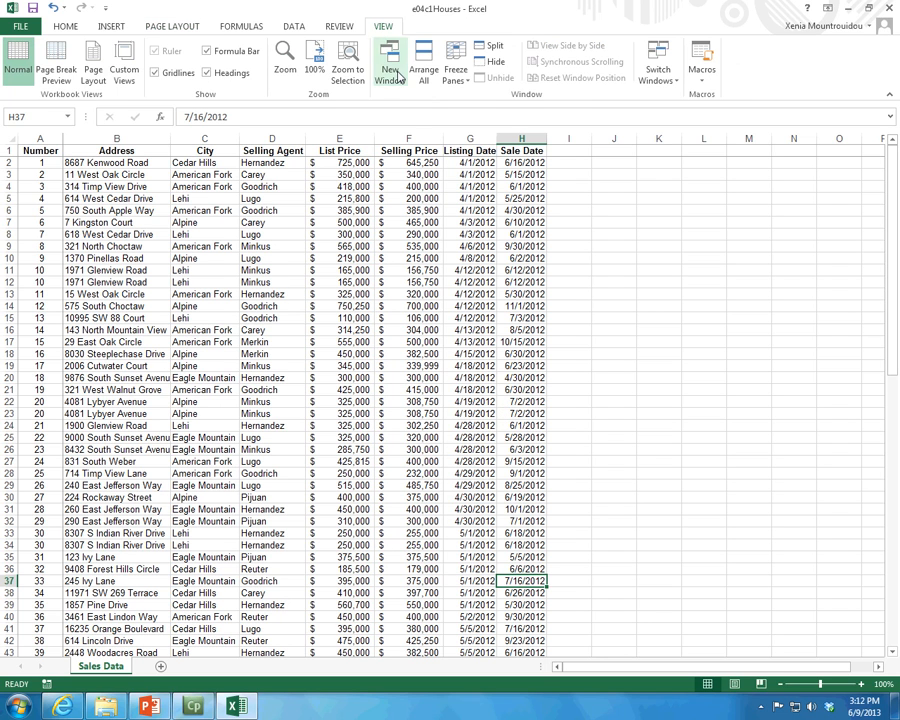
{"action": "left_click", "coordinate": [456, 70]}
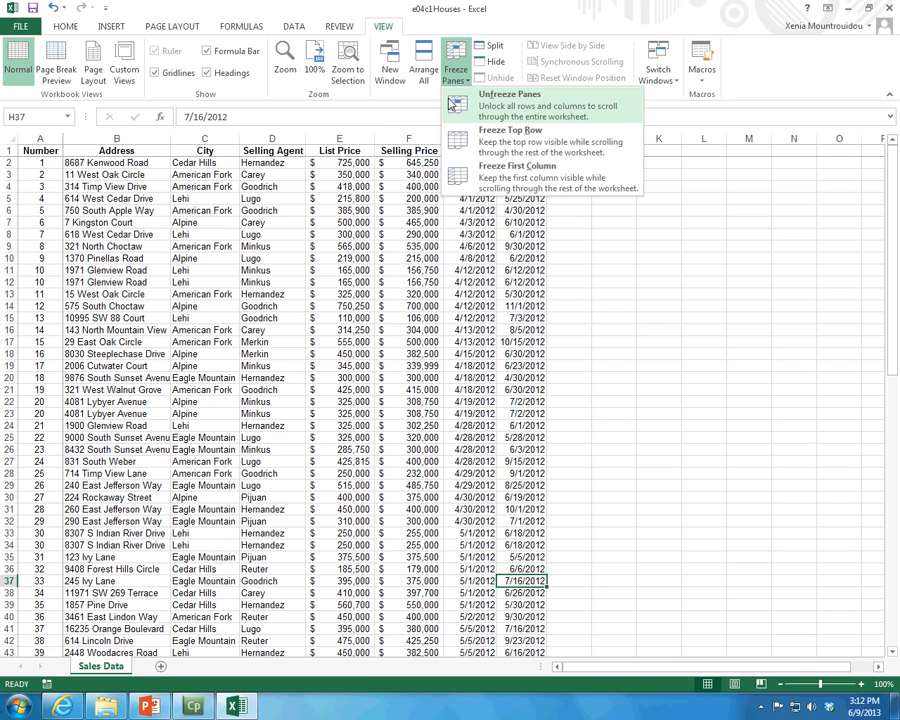
{"action": "left_click", "coordinate": [452, 99]}
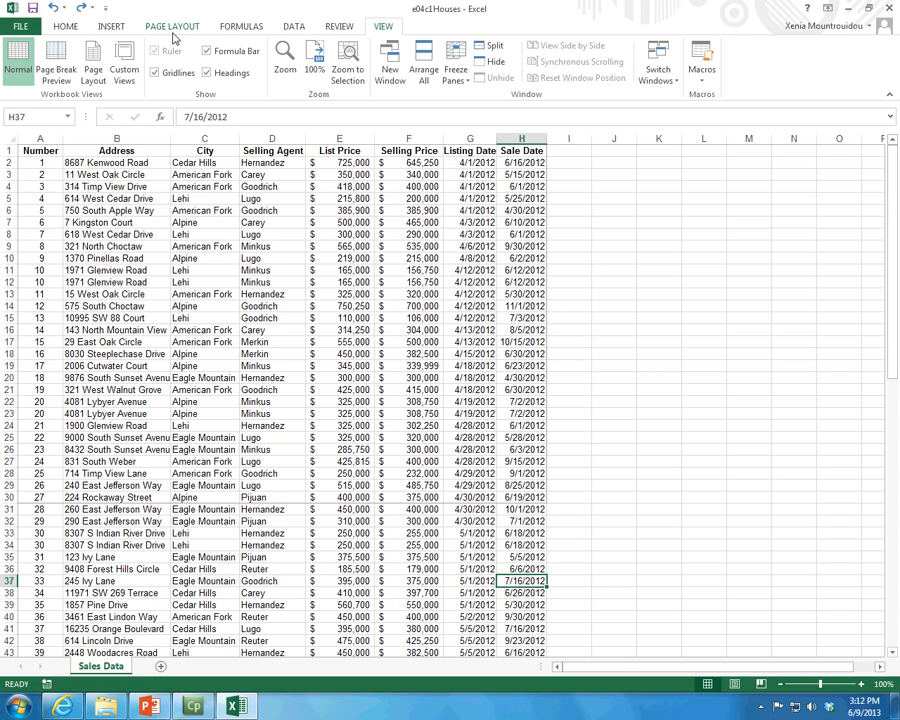
Create a table with headers from the data range $A$1:$H$90
{"action": "left_click", "coordinate": [106, 30]}
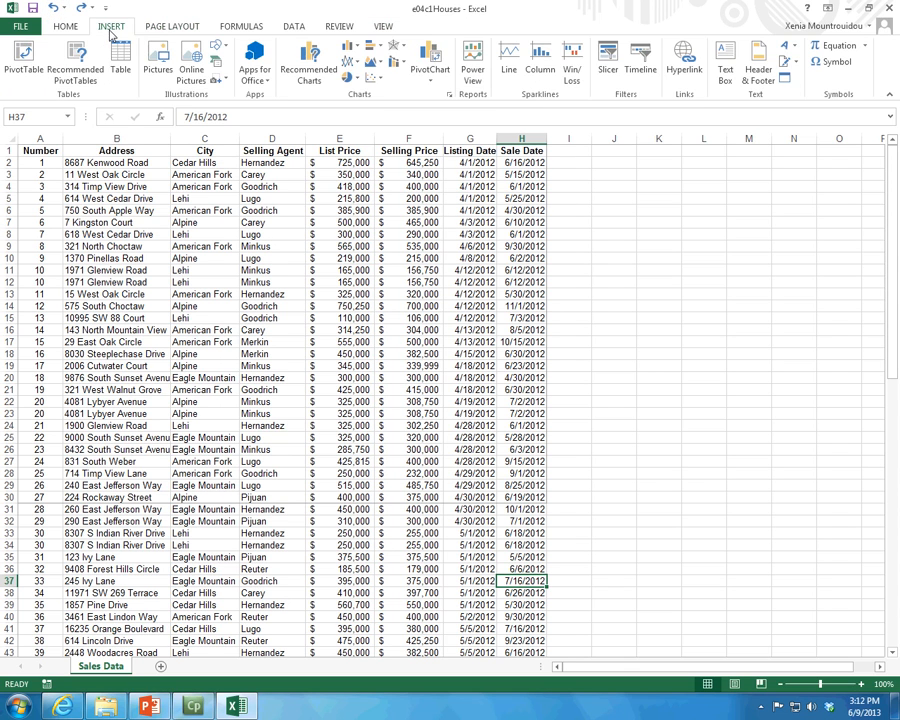
{"action": "left_click", "coordinate": [119, 60]}
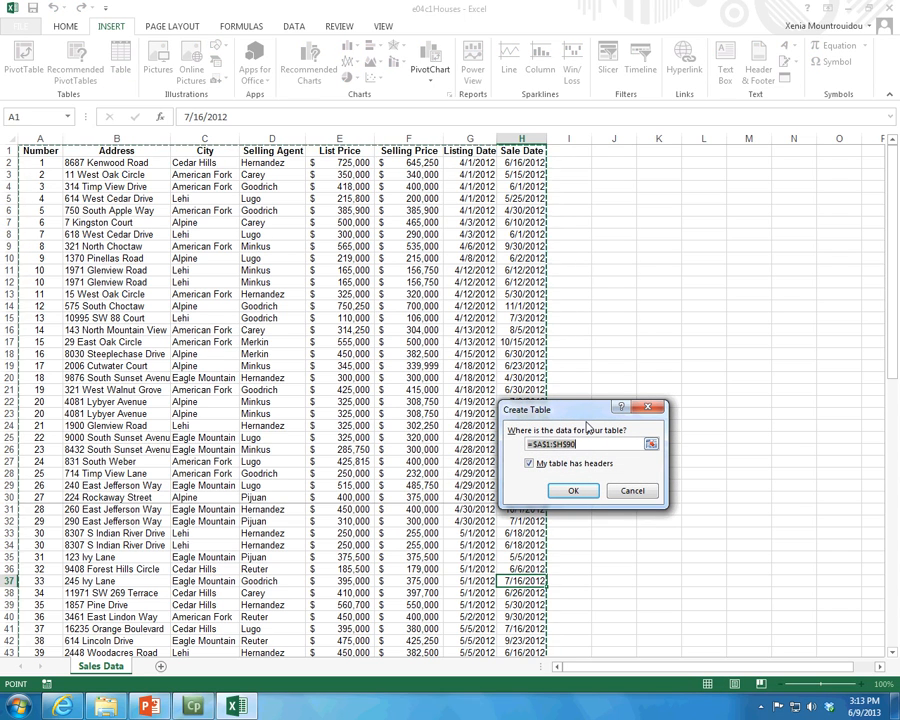
{"action": "left_click_drag", "start_coordinate": [891, 316], "coordinate": [898, 224]}
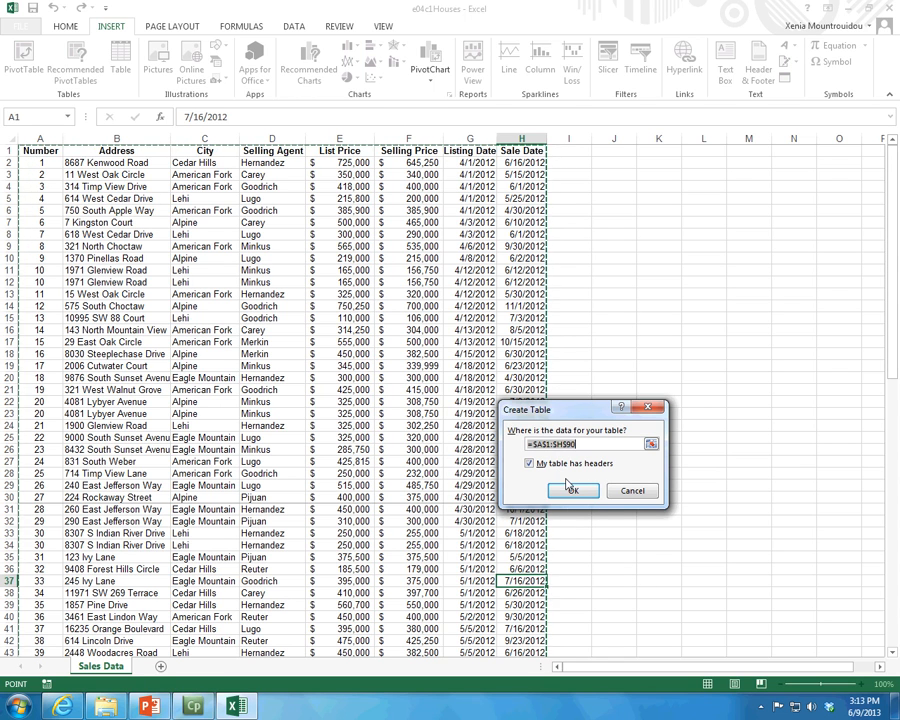
{"action": "left_click", "coordinate": [566, 489]}
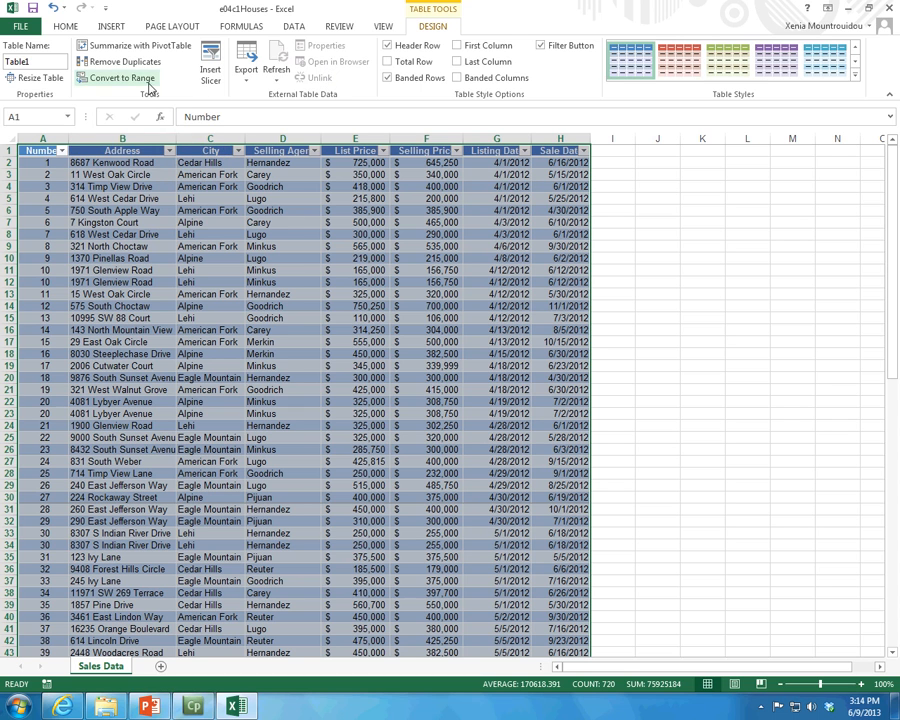
Convert the new table back to a normal range and clear the selection of the data
{"action": "left_click", "coordinate": [149, 84]}
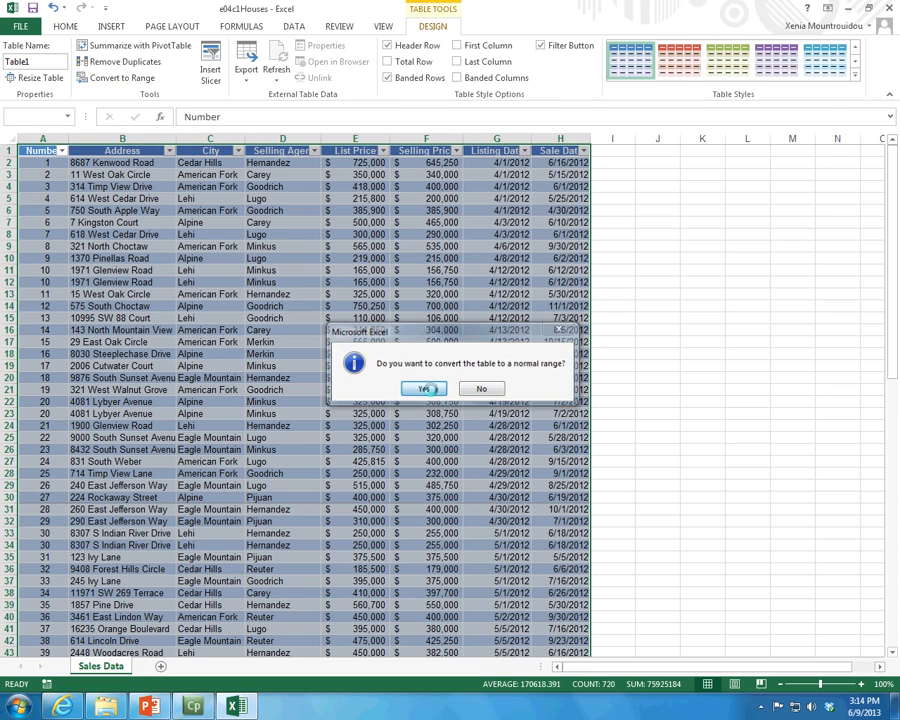
{"action": "left_click", "coordinate": [425, 388]}
{"action": "scroll", "coordinate": [157, 200], "scroll_direction": "down", "scroll_amount": 5}
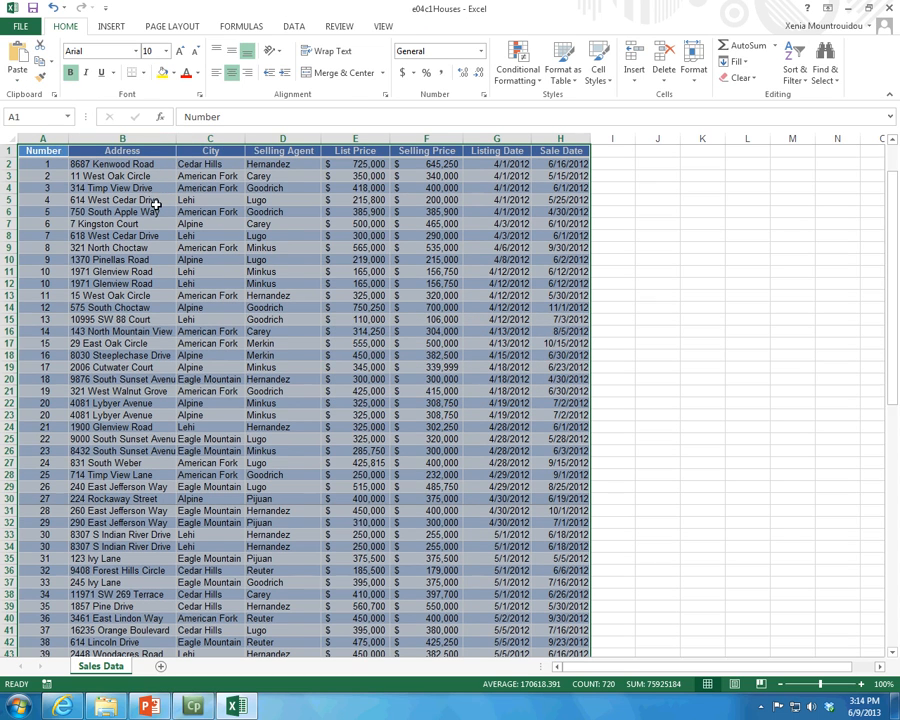
{"action": "scroll", "coordinate": [157, 203], "scroll_direction": "up", "scroll_amount": 5}
{"action": "left_click", "coordinate": [150, 200]}
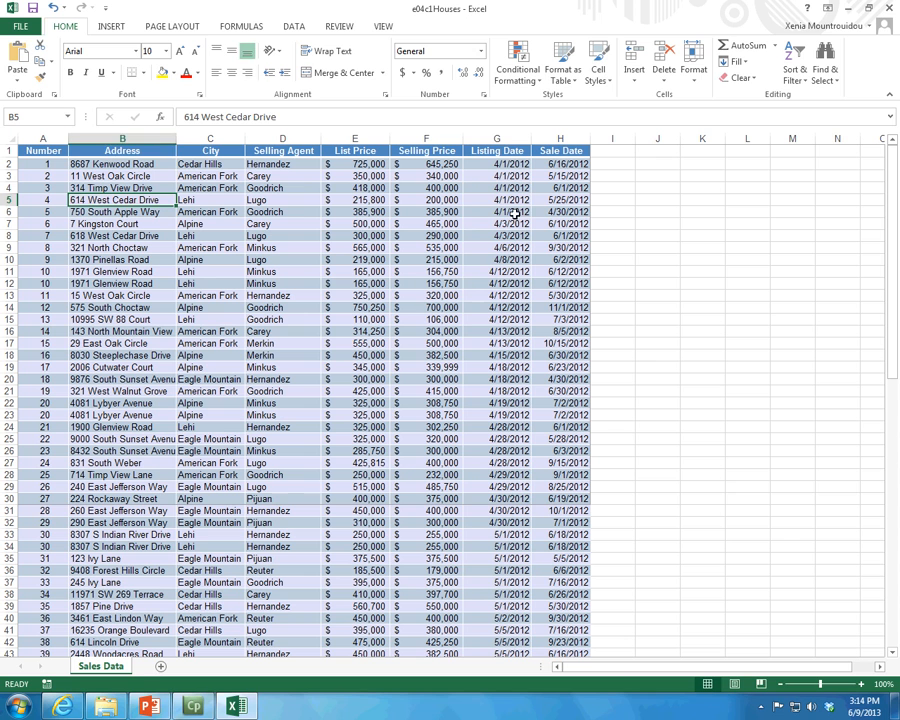
Create a table with headers again from the formatted data range $A$1:$H$90
{"action": "left_click", "coordinate": [467, 258]}
{"action": "left_click", "coordinate": [120, 28]}
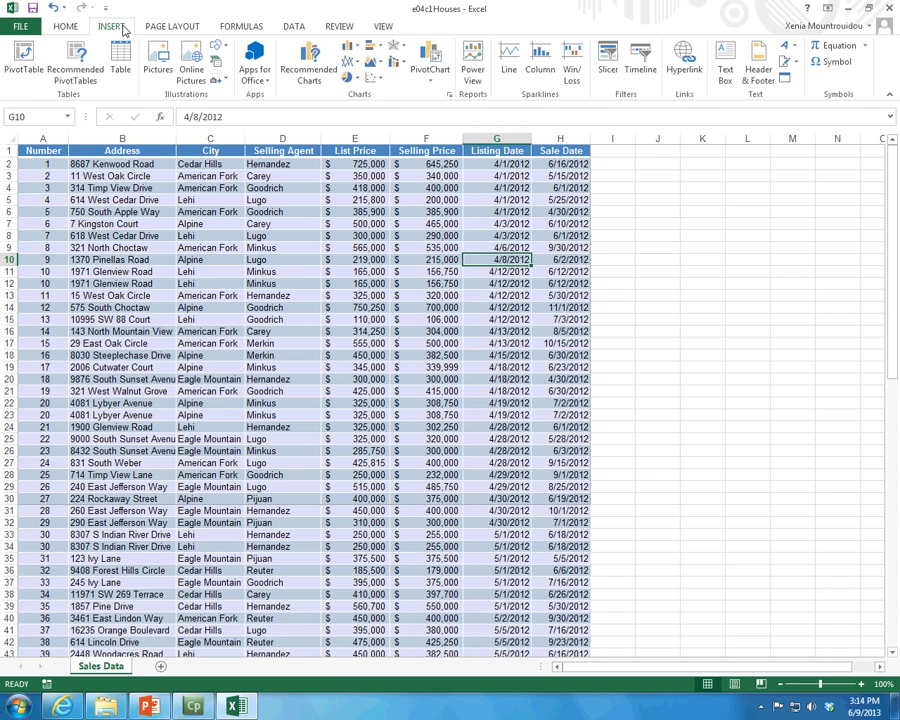
{"action": "left_click", "coordinate": [118, 68]}
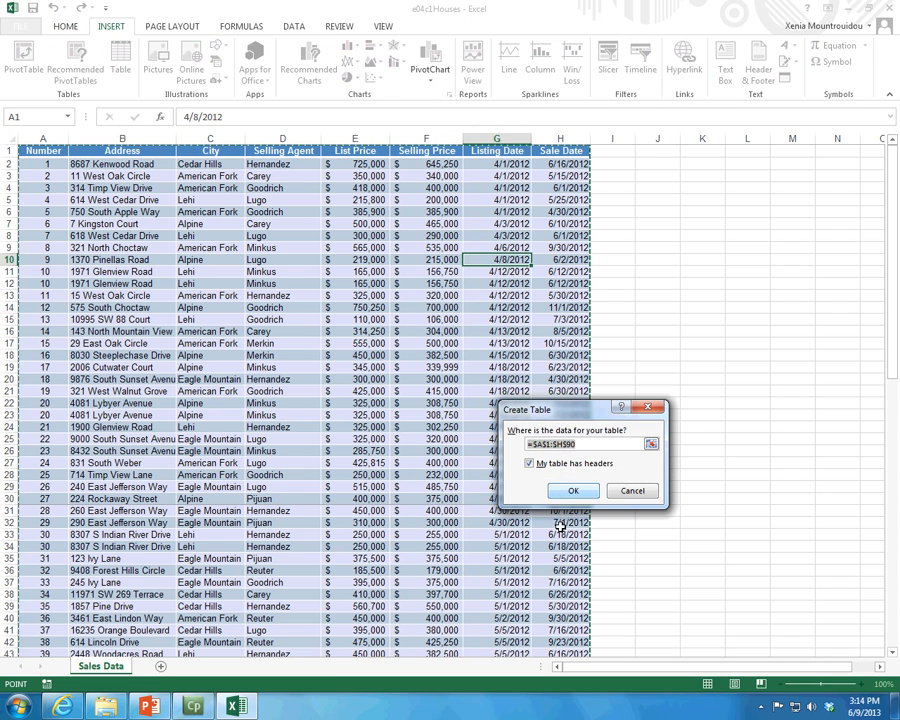
{"action": "left_click", "coordinate": [573, 489]}
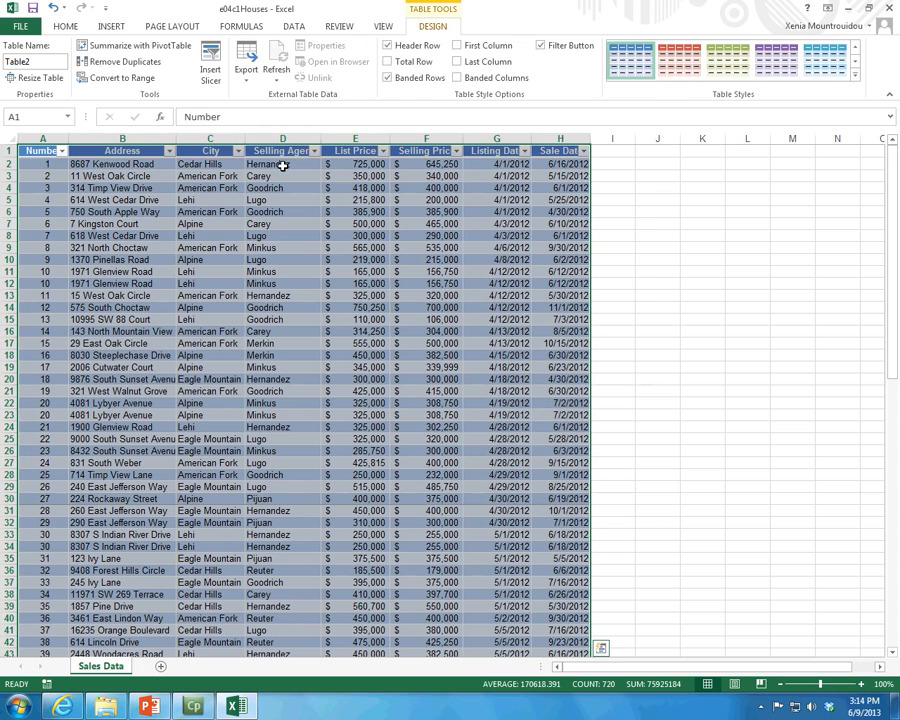
Rename the table as MyFirstTable
{"action": "left_click", "coordinate": [38, 64]}
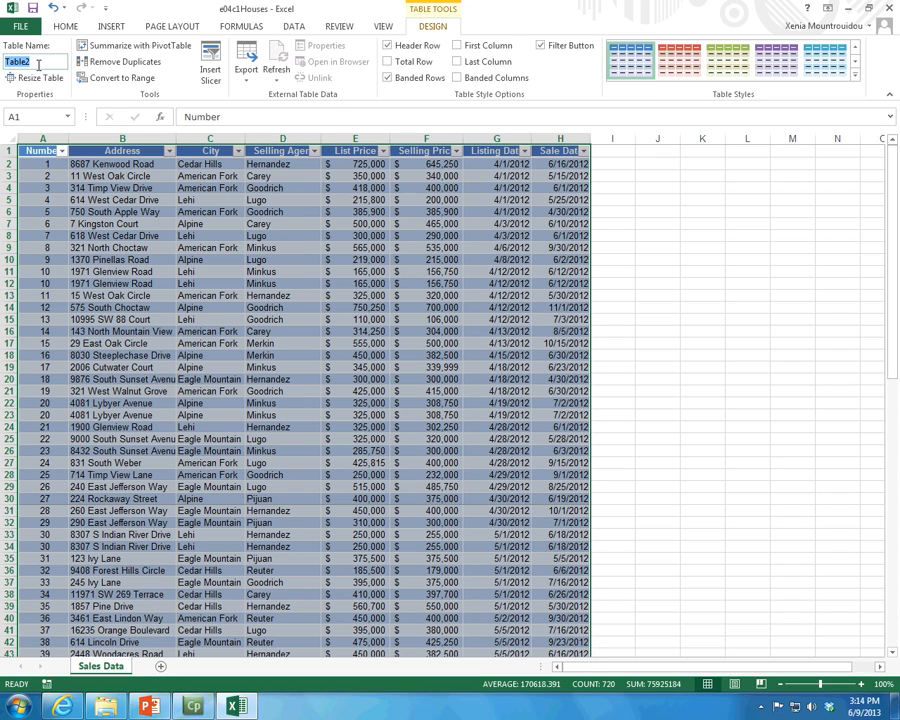
{"action": "type", "text": "MyFirstTable"}
{"action": "key", "text": "Return"}
Try a dark blue table style and a medium red one on MyFirstTable
{"action": "left_click", "coordinate": [855, 75]}
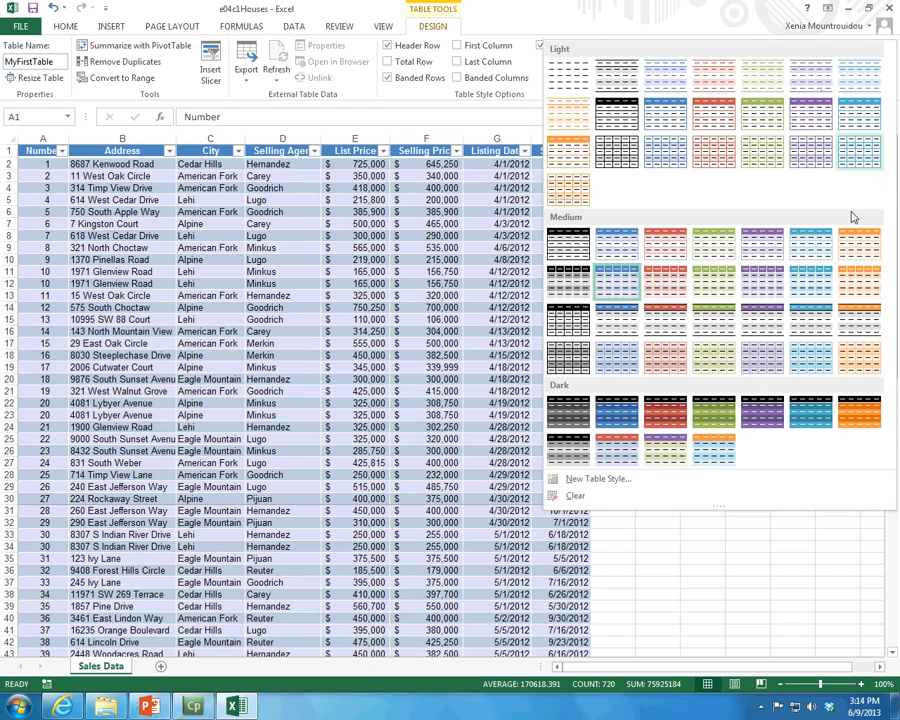
{"action": "left_click", "coordinate": [616, 408]}
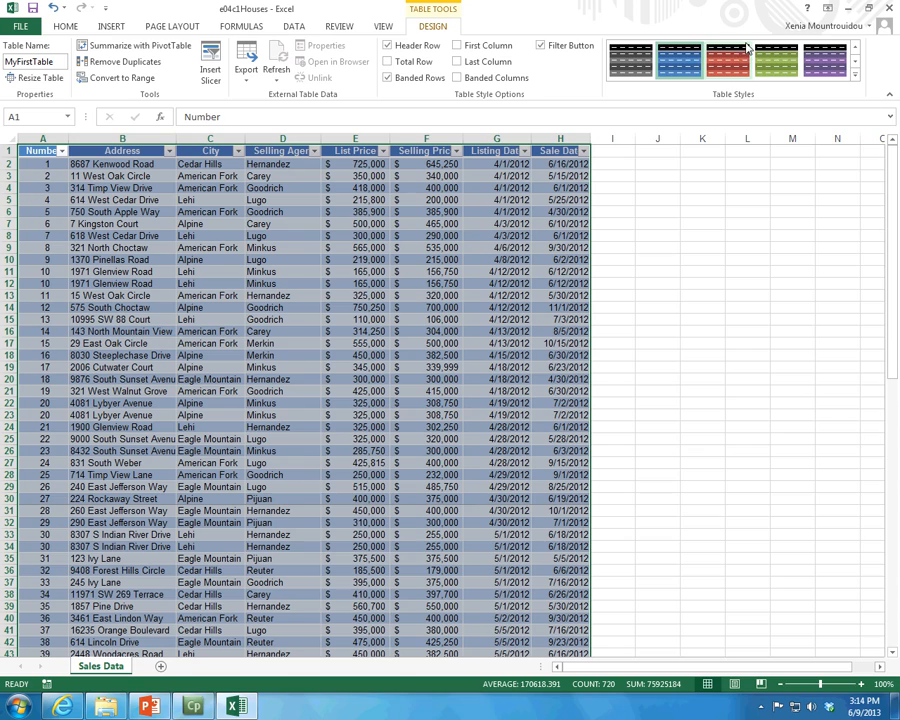
{"action": "left_click", "coordinate": [855, 75]}
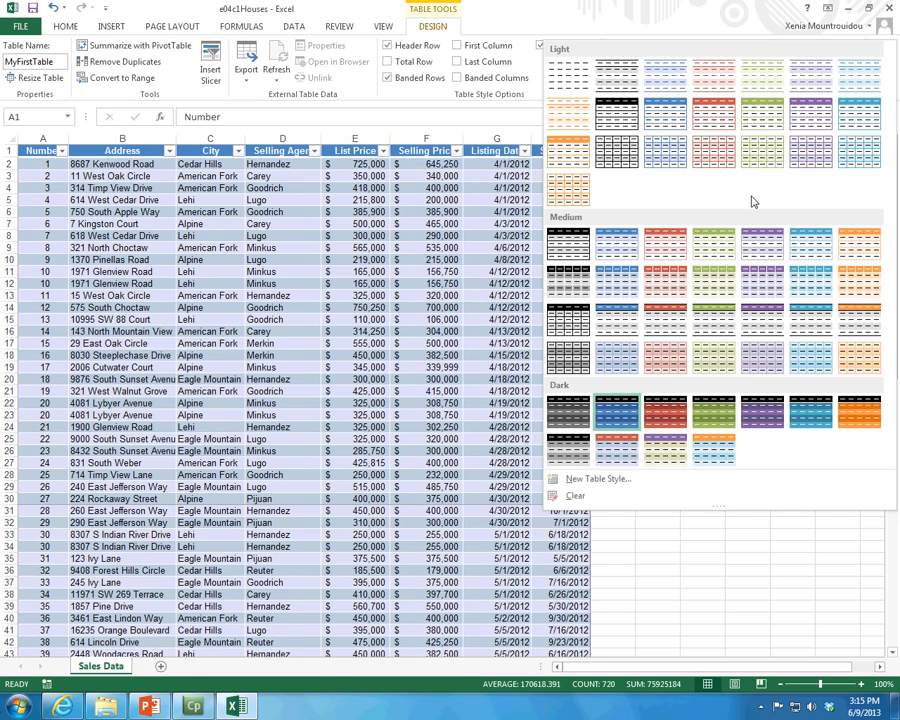
{"action": "left_click", "coordinate": [666, 287]}
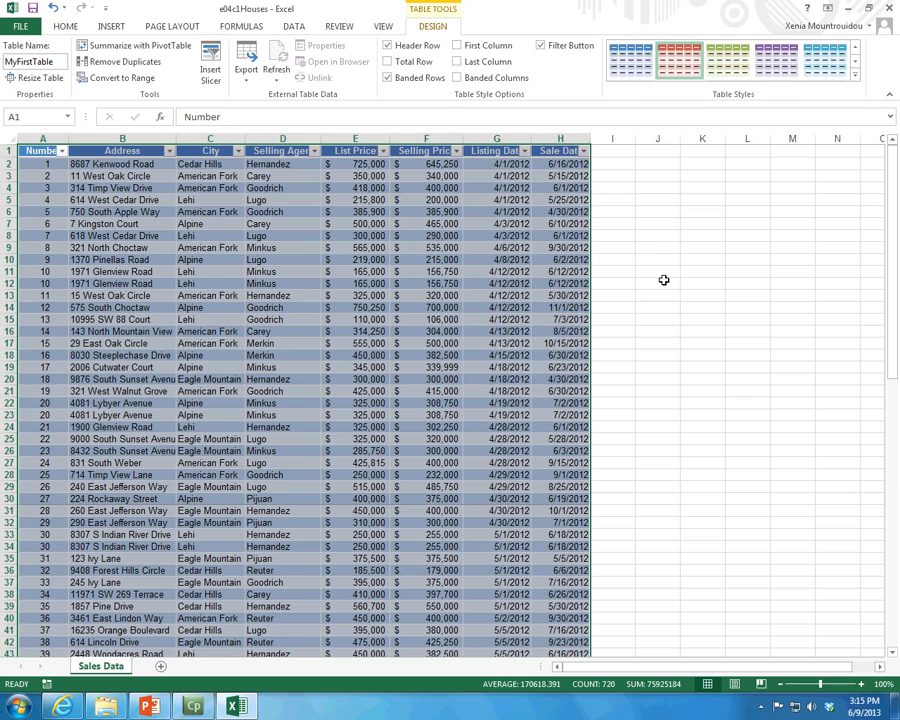
{"action": "left_click", "coordinate": [424, 296]}
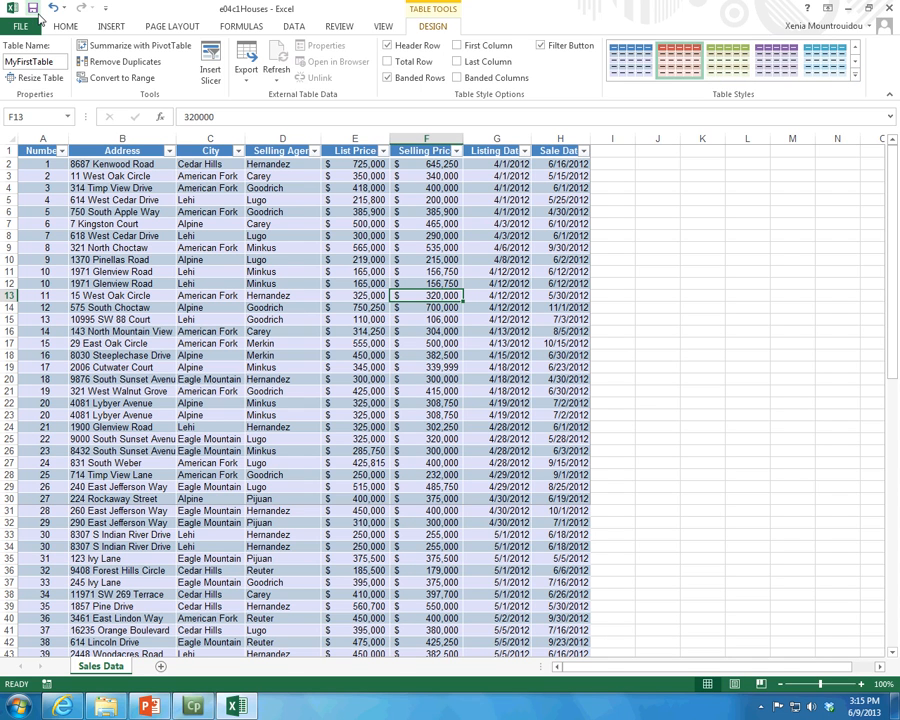
Apply the light-category table style with the solid blue header row to MyFirstTable
{"action": "left_click", "coordinate": [855, 76]}
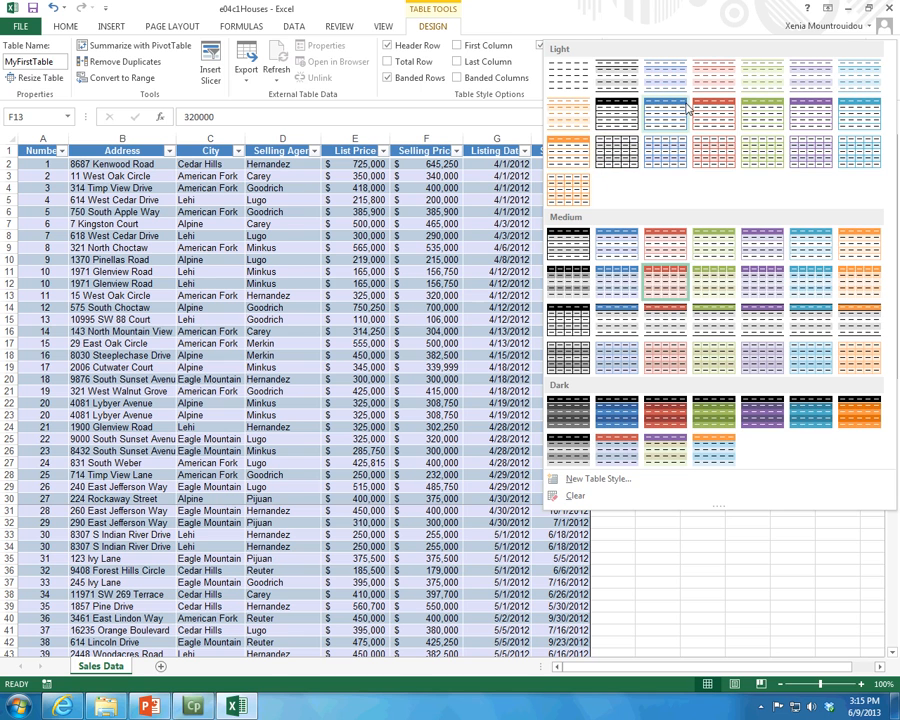
{"action": "left_click", "coordinate": [650, 116]}
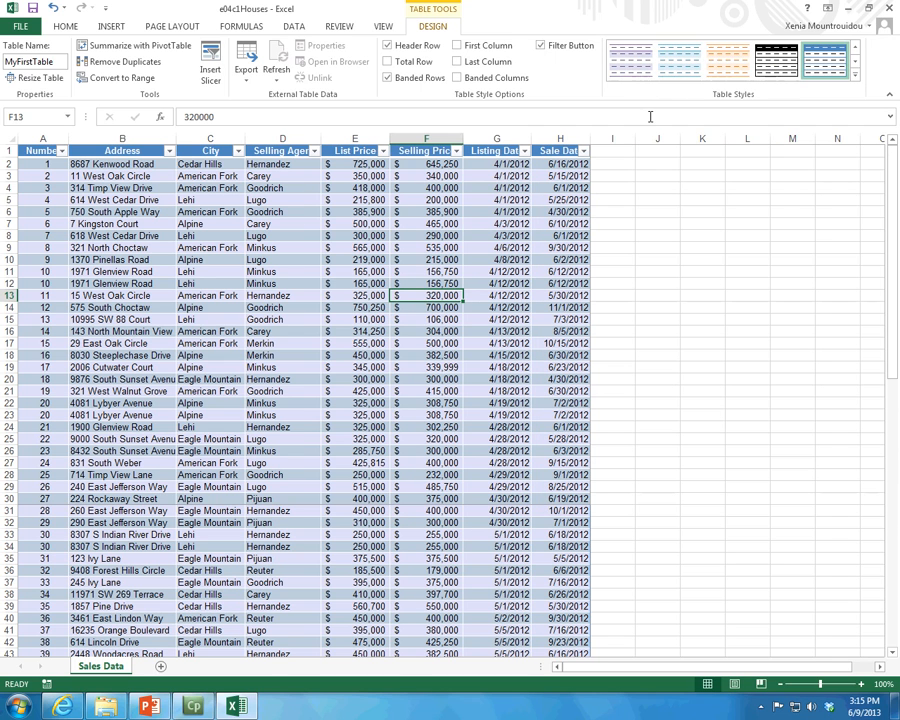
Try to apply a medium-category blue table style with the whole worksheet selected
{"action": "left_click", "coordinate": [22, 139]}
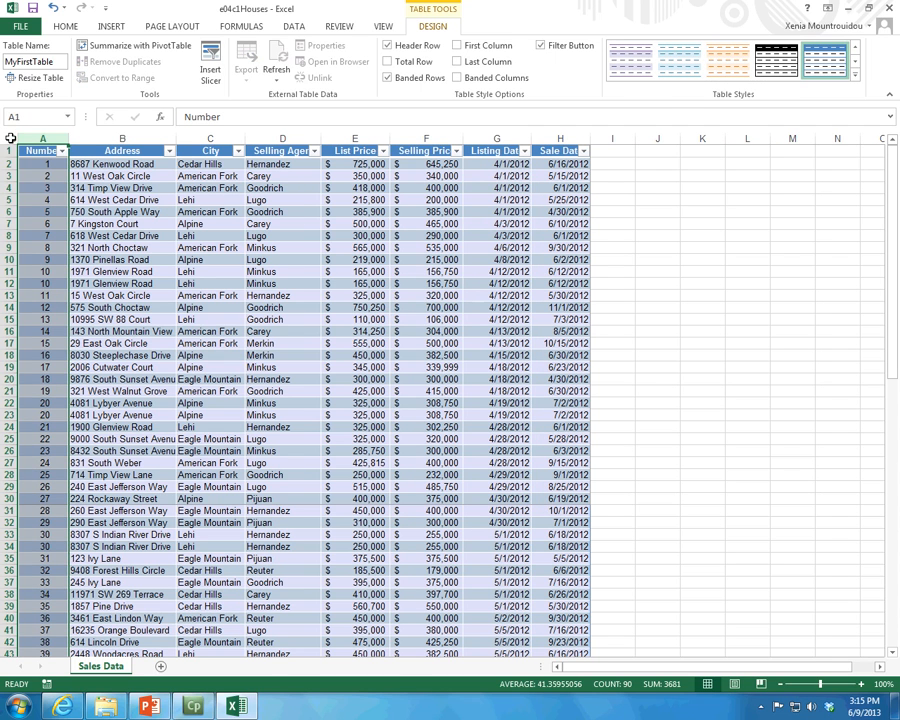
{"action": "left_click", "coordinate": [11, 139]}
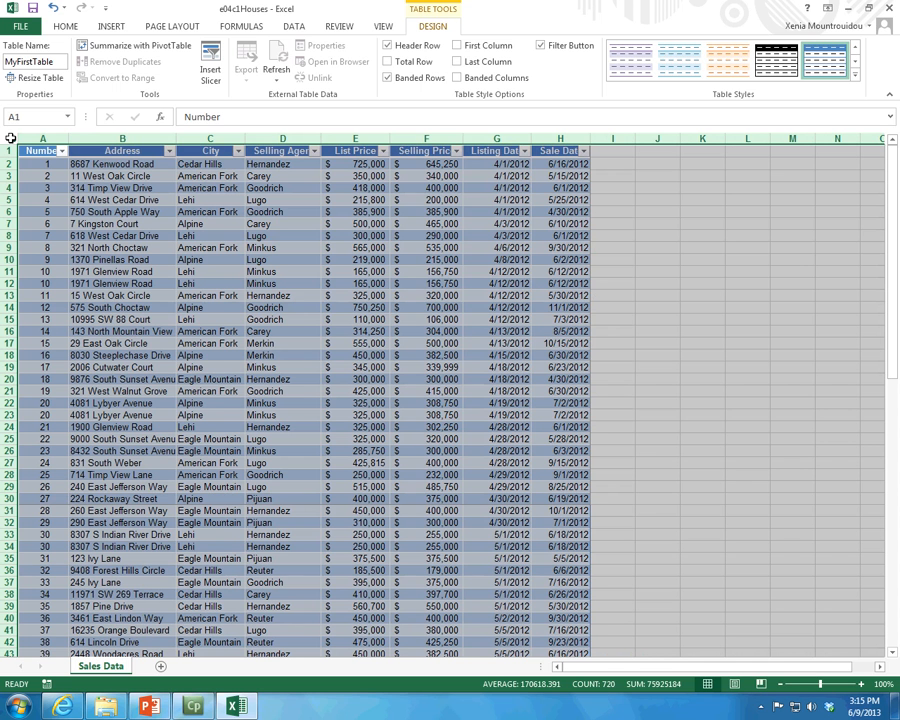
{"action": "left_click", "coordinate": [855, 74]}
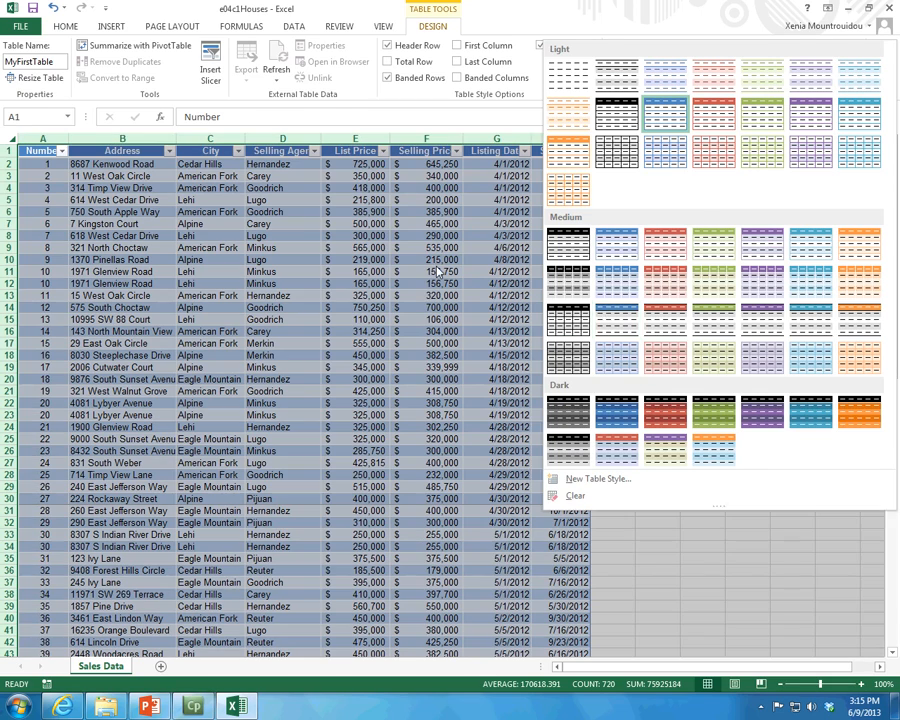
{"action": "left_click", "coordinate": [603, 310]}
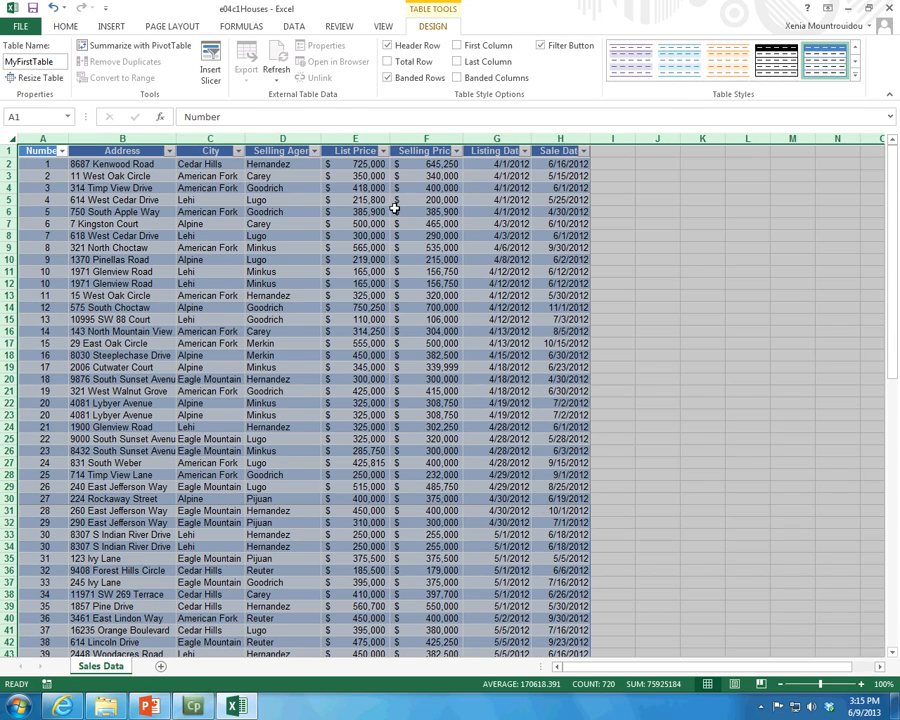
{"action": "left_click", "coordinate": [395, 207]}
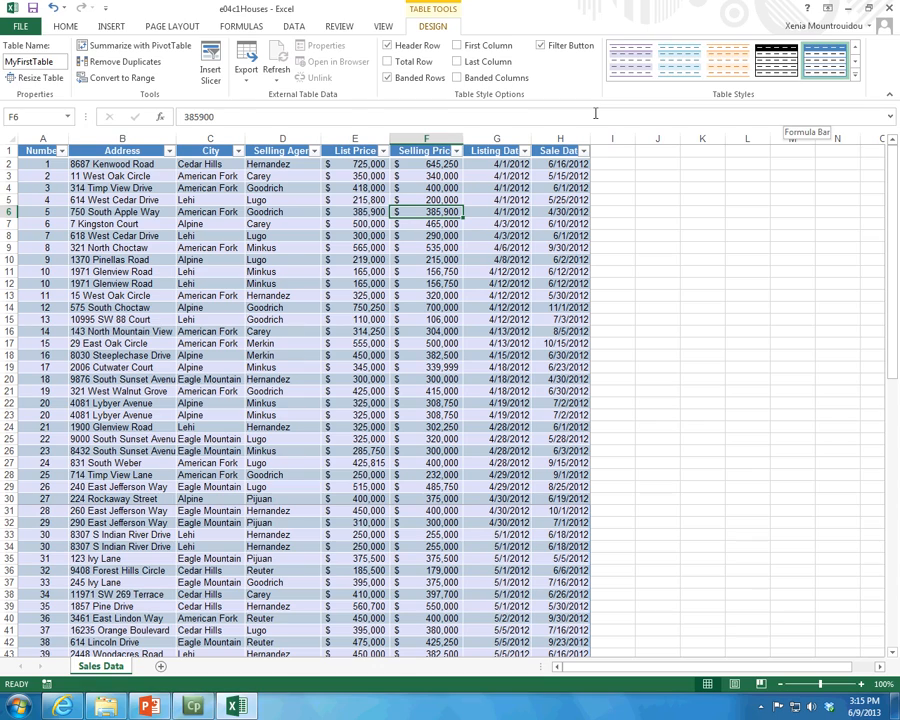
Check the table's column headings in the lower rows and the sort and filter options of the Number column
{"action": "scroll", "coordinate": [585, 192], "scroll_direction": "down", "scroll_amount": 4}
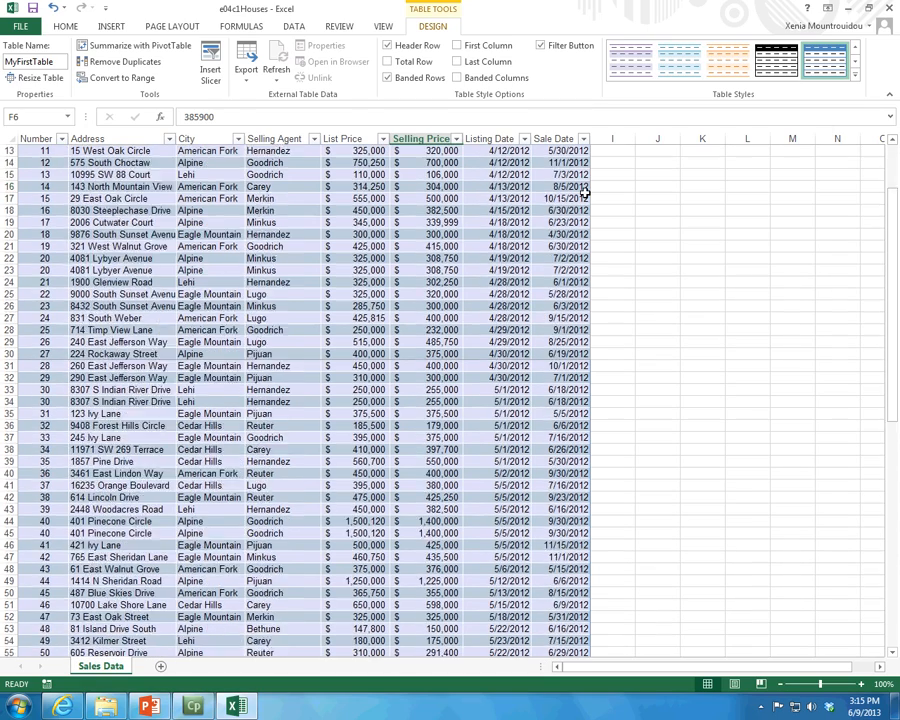
{"action": "scroll", "coordinate": [585, 192], "scroll_direction": "down", "scroll_amount": 17}
{"action": "scroll", "coordinate": [585, 192], "scroll_direction": "up", "scroll_amount": 10}
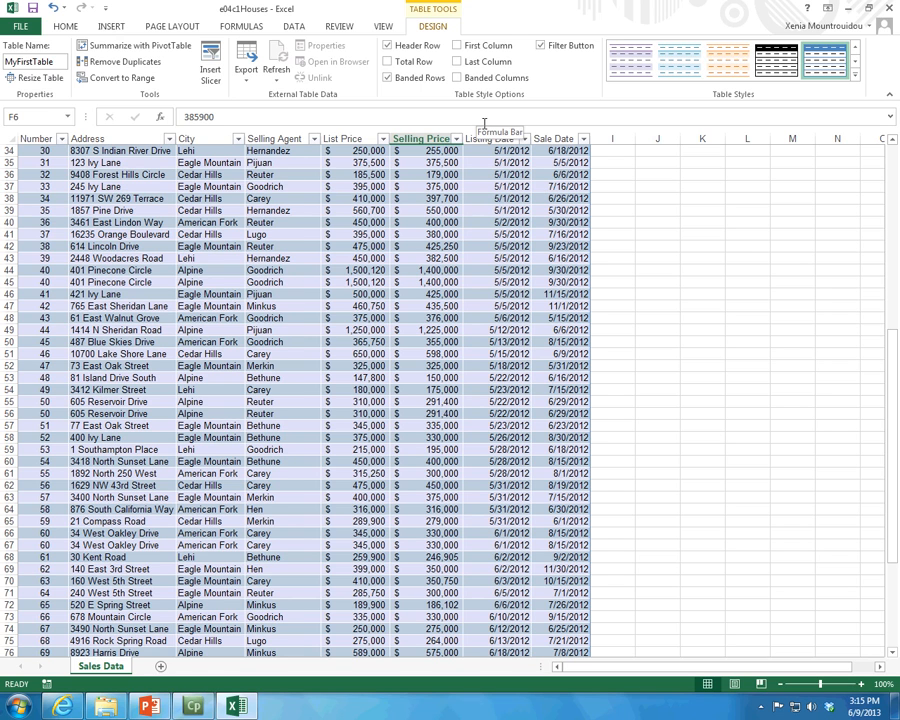
{"action": "scroll", "coordinate": [396, 310], "scroll_direction": "up", "scroll_amount": 6}
{"action": "scroll", "coordinate": [110, 260], "scroll_direction": "up", "scroll_amount": 5}
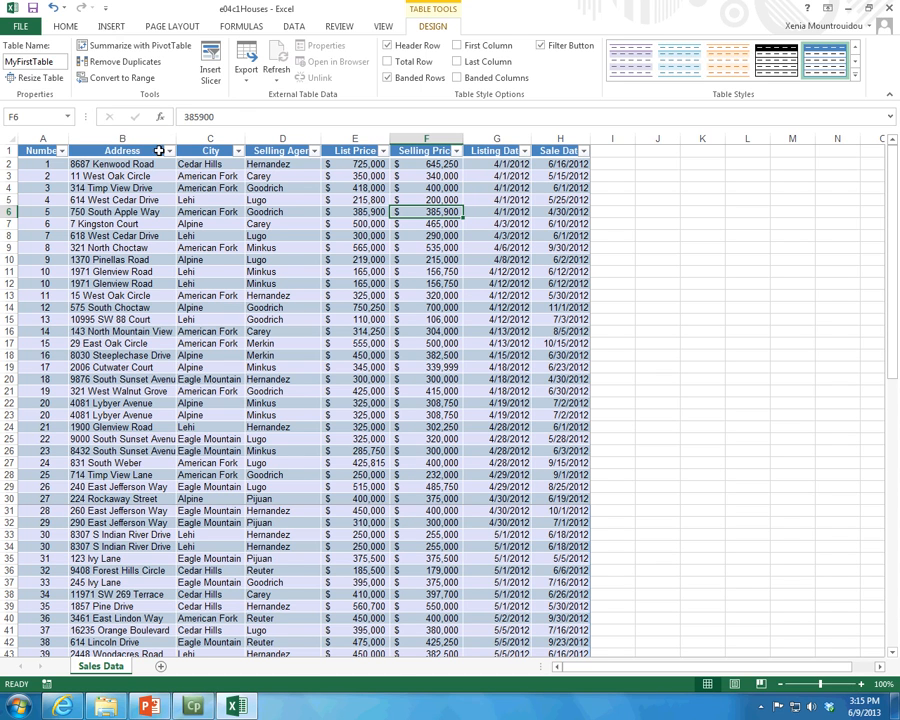
{"action": "left_click", "coordinate": [62, 151]}
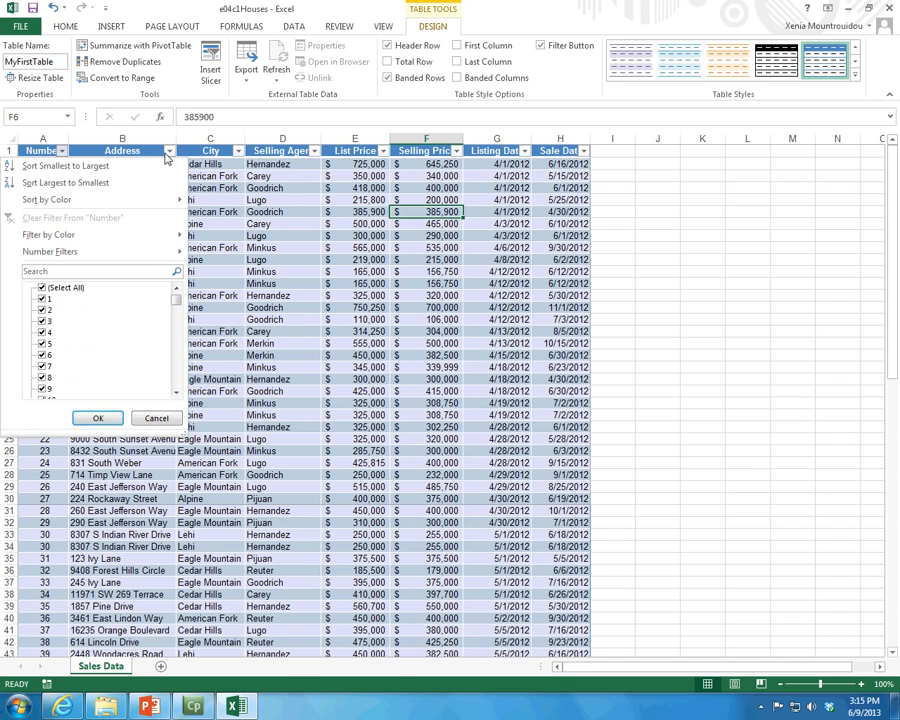
{"action": "left_click", "coordinate": [307, 189]}
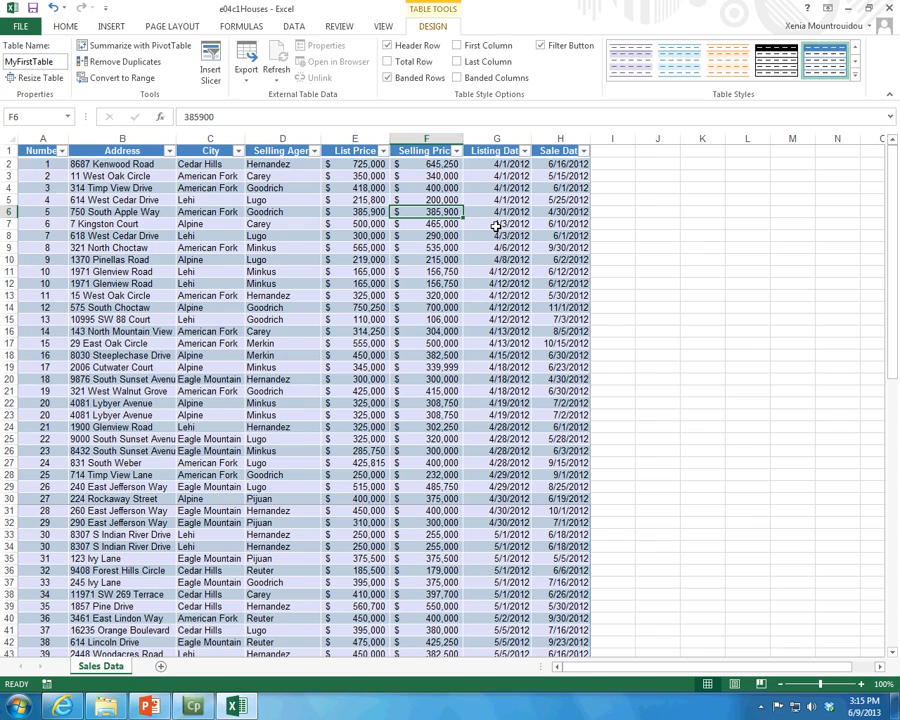